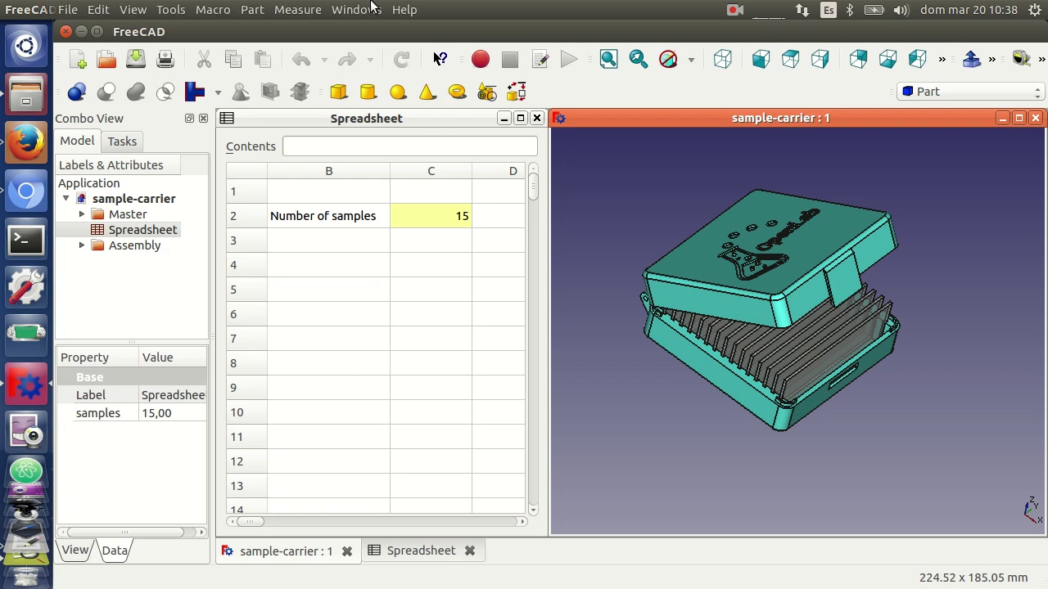
# - Check FreeCAD's version information from the Help menu
pyautogui.click(404, 9)
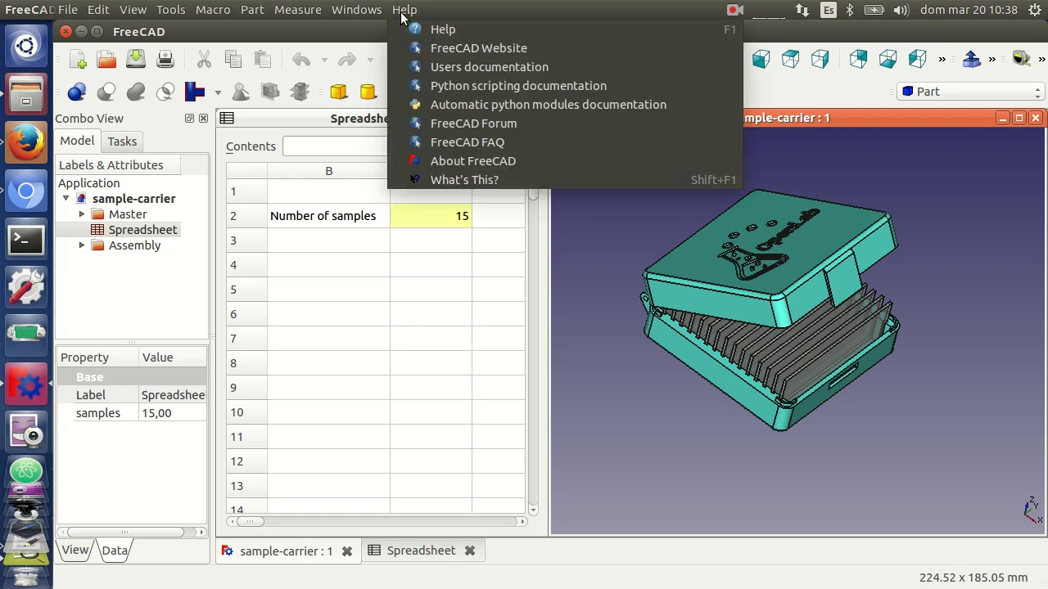
pyautogui.click(473, 163)
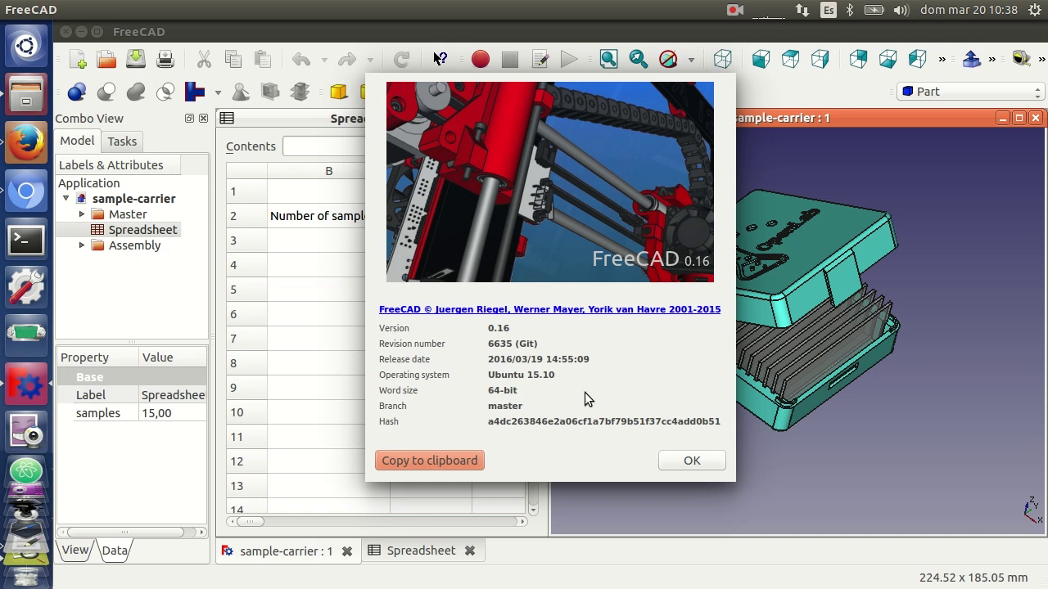
pyautogui.click(717, 463)
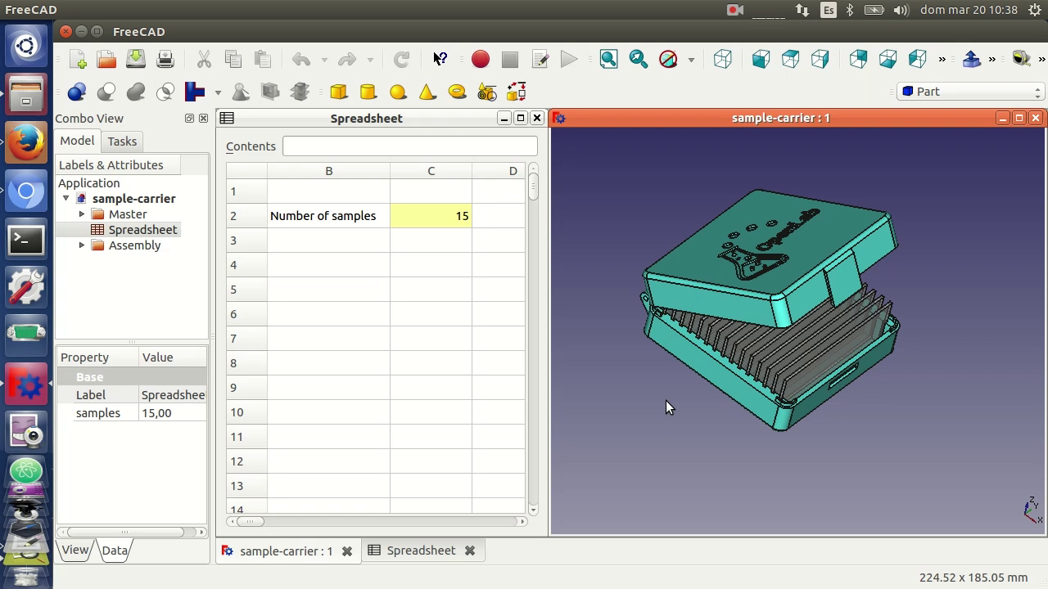
# - Orbit and zoom the sample-carrier box to inspect its lid, logo and front
pyautogui.moveTo(674, 407)
pyautogui.mouseDown(button='middle')
pyautogui.moveTo(748, 428)
pyautogui.moveTo(753, 469)
pyautogui.moveTo(814, 447)
pyautogui.moveTo(830, 398)
pyautogui.moveTo(900, 379)
pyautogui.moveTo(891, 351)
pyautogui.moveTo(900, 352)
pyautogui.moveTo(765, 363)
pyautogui.moveTo(756, 393)
pyautogui.moveTo(891, 365)
pyautogui.moveTo(919, 391)
pyautogui.moveTo(862, 416)
pyautogui.moveTo(770, 423)
pyautogui.moveTo(829, 441)
pyautogui.moveTo(915, 377)
pyautogui.moveTo(863, 450)
pyautogui.moveTo(814, 458)
pyautogui.moveTo(903, 368)
pyautogui.moveTo(827, 381)
pyautogui.moveTo(798, 369)
pyautogui.mouseUp(button='middle')
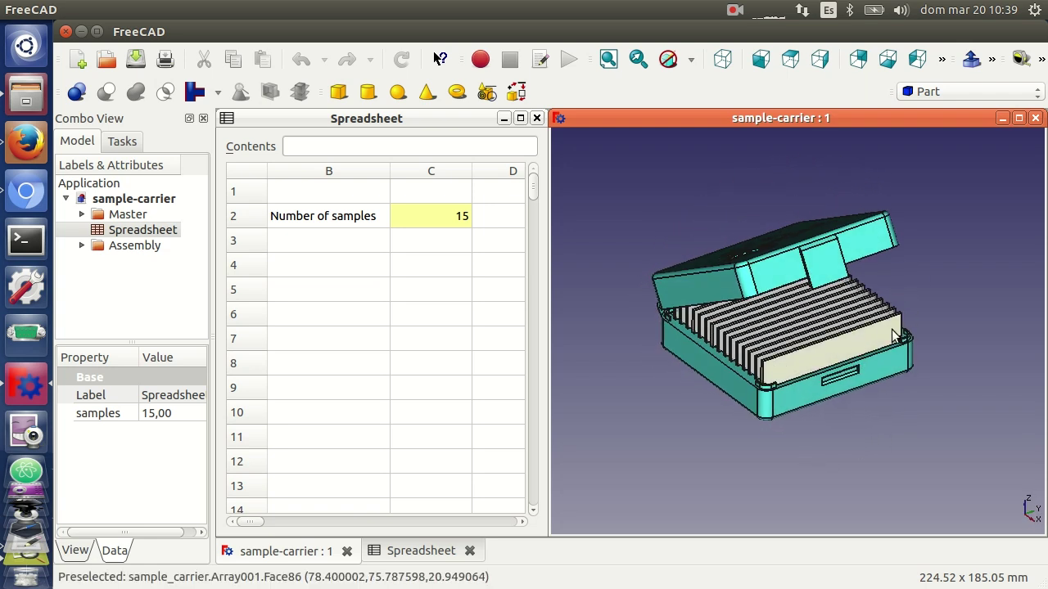
pyautogui.moveTo(836, 406)
pyautogui.mouseDown(button='middle')
pyautogui.moveTo(847, 419)
pyautogui.moveTo(905, 426)
pyautogui.moveTo(878, 426)
pyautogui.mouseUp(button='middle')
pyautogui.scroll(-1, 854, 417)
pyautogui.scroll(1, 871, 425)
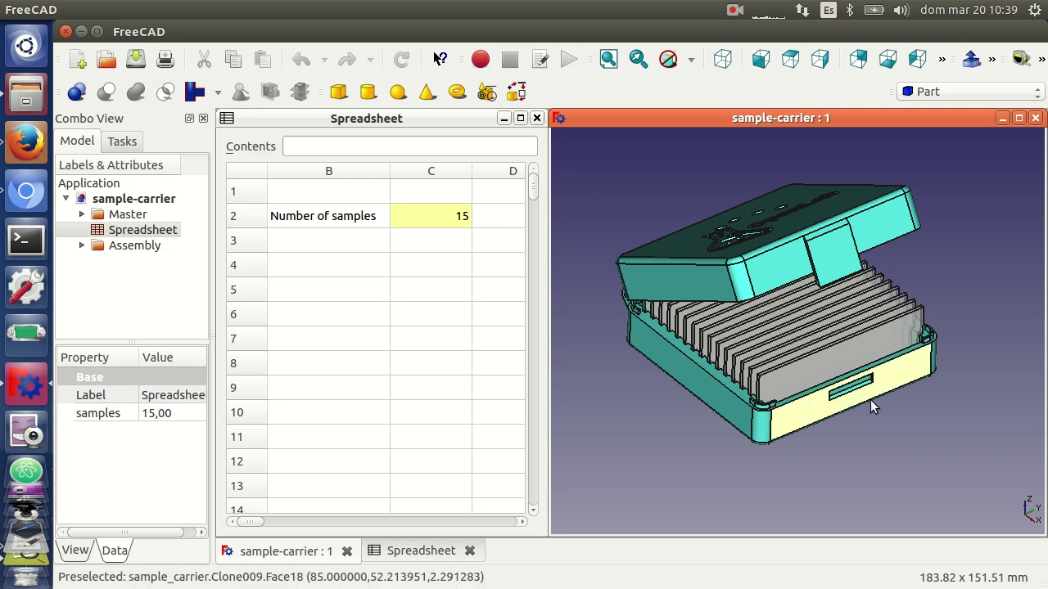
pyautogui.moveTo(838, 466)
pyautogui.mouseDown(button='middle')
pyautogui.moveTo(822, 431)
pyautogui.moveTo(859, 458)
pyautogui.moveTo(842, 451)
pyautogui.moveTo(856, 433)
pyautogui.moveTo(834, 414)
pyautogui.moveTo(871, 433)
pyautogui.moveTo(868, 442)
pyautogui.mouseUp(button='middle')
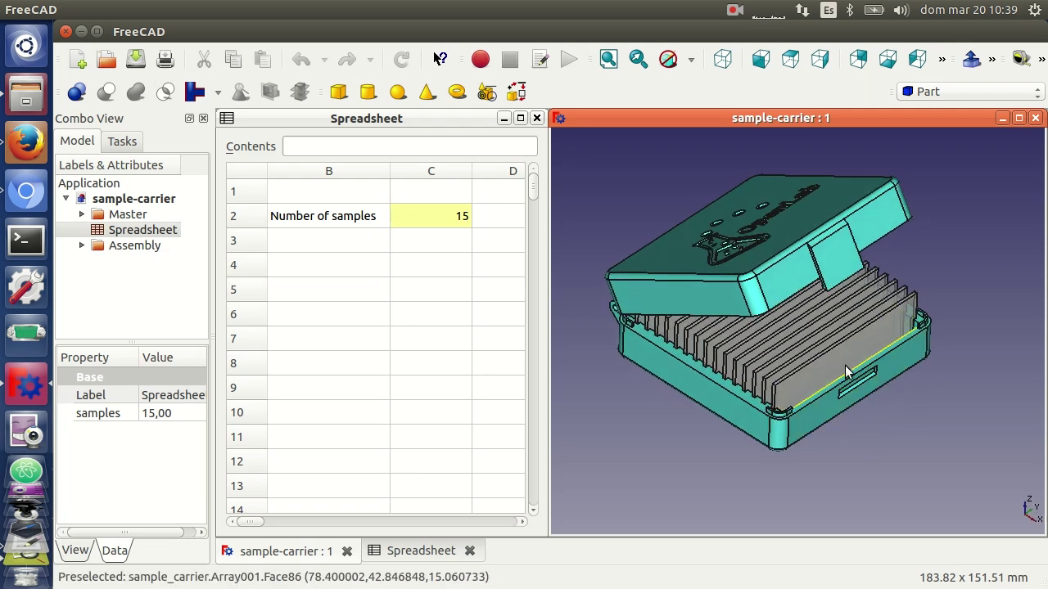
pyautogui.moveTo(890, 414)
pyautogui.mouseDown(button='middle')
pyautogui.moveTo(900, 428)
pyautogui.moveTo(884, 412)
pyautogui.moveTo(771, 388)
pyautogui.mouseUp(button='middle')
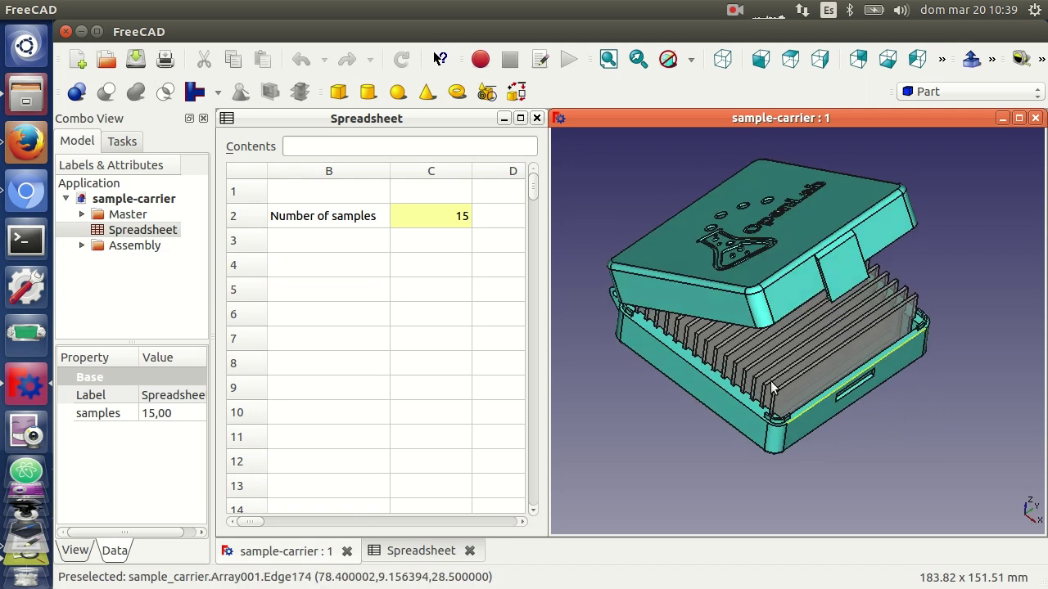
# - Set the number of samples in cell C2 to 8 and inspect the rebuilt box
pyautogui.doubleClick(468, 215)
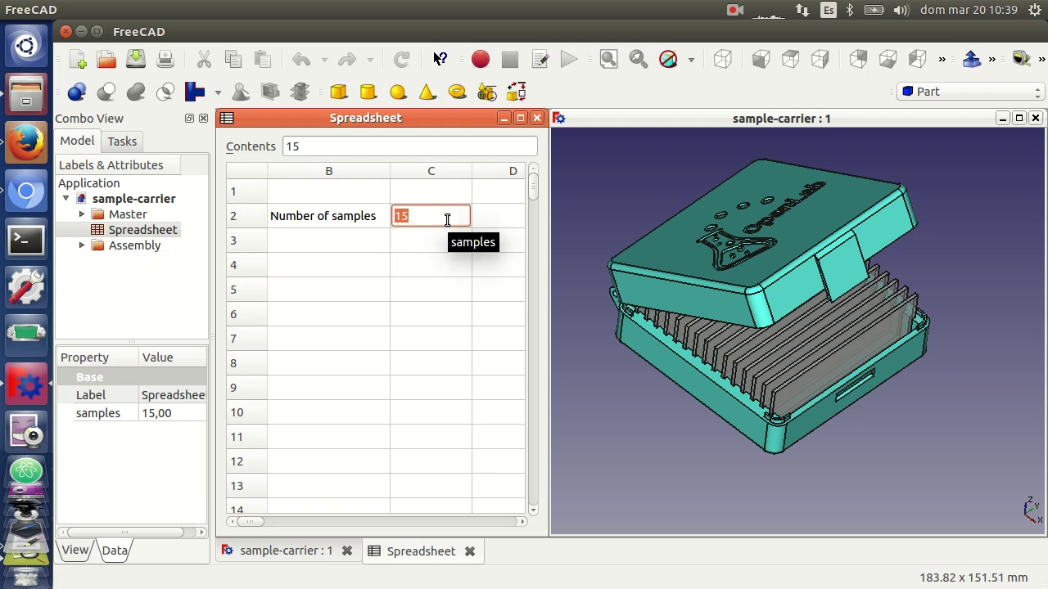
pyautogui.write('8')
pyautogui.press('Return')
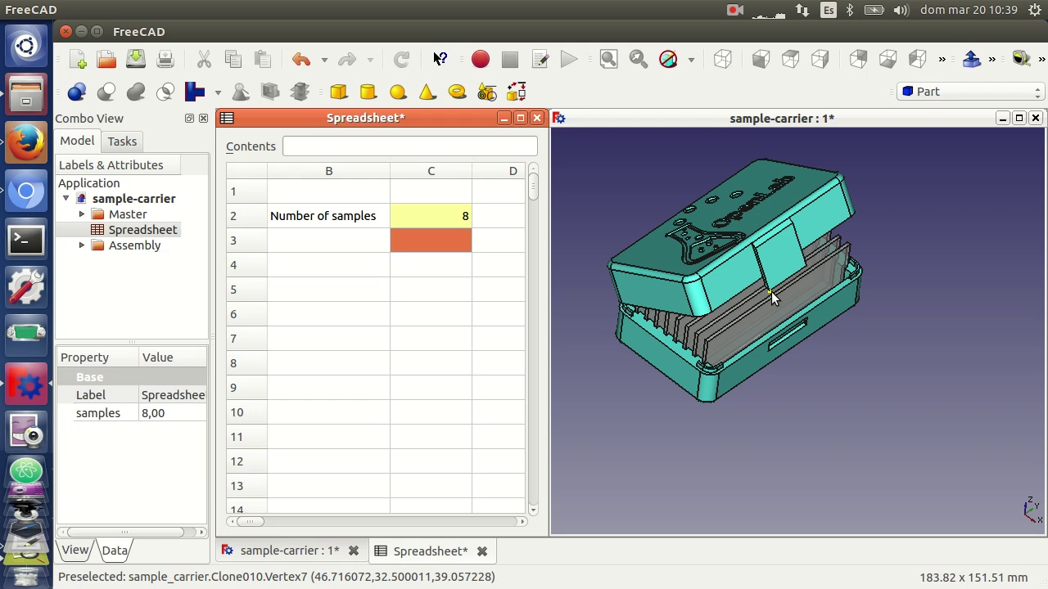
pyautogui.click(817, 421)
pyautogui.moveTo(803, 385)
pyautogui.mouseDown(button='middle')
pyautogui.moveTo(850, 437)
pyautogui.moveTo(703, 417)
pyautogui.moveTo(694, 383)
pyautogui.mouseUp(button='middle')
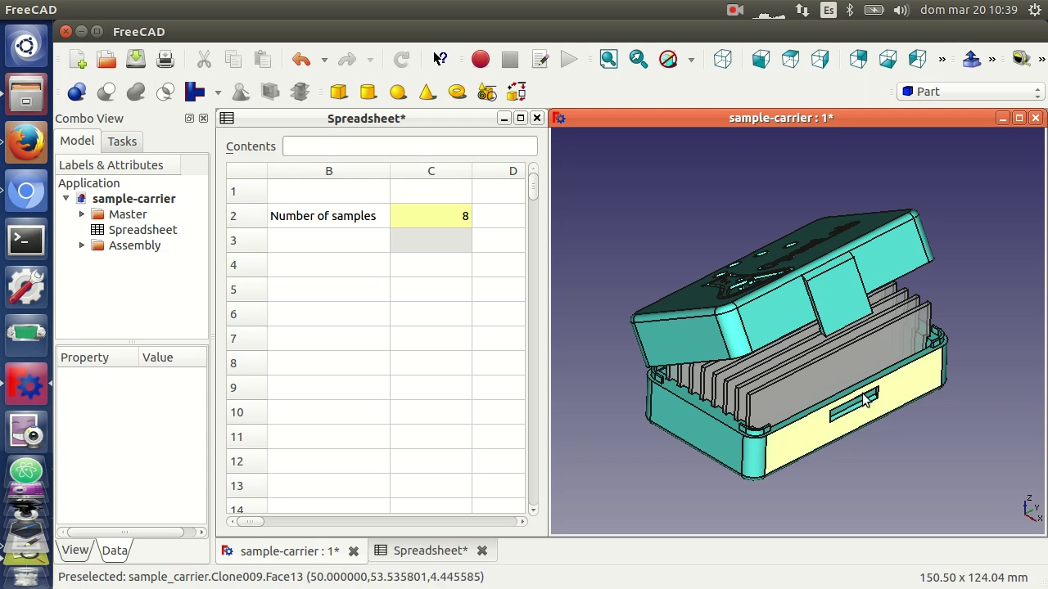
# - Change the number of samples to 20 and orbit to view the hinge side and lid logo
pyautogui.click(461, 222)
pyautogui.doubleClick(461, 222)
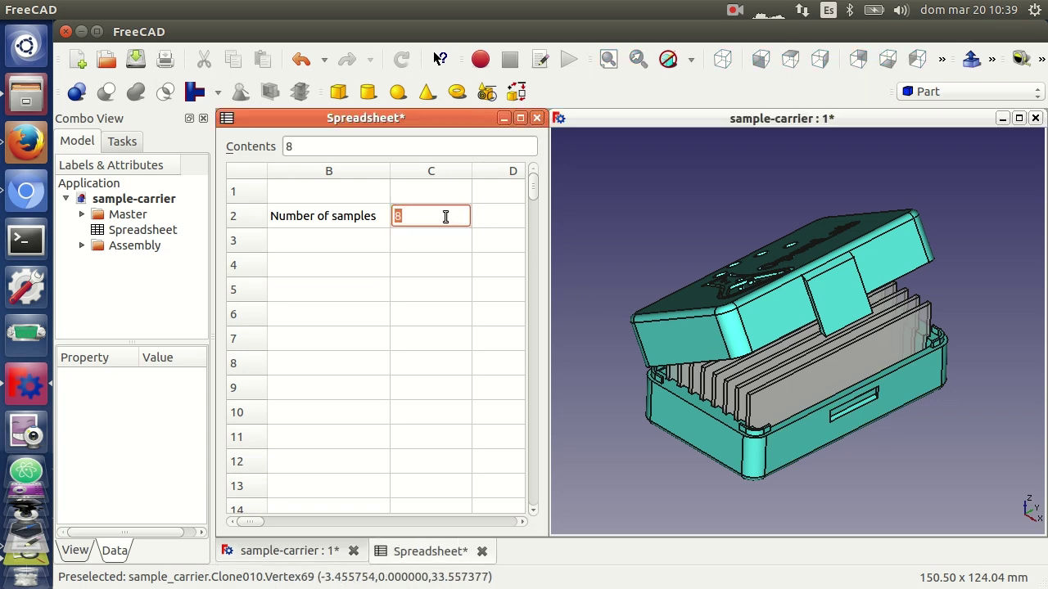
pyautogui.write('20')
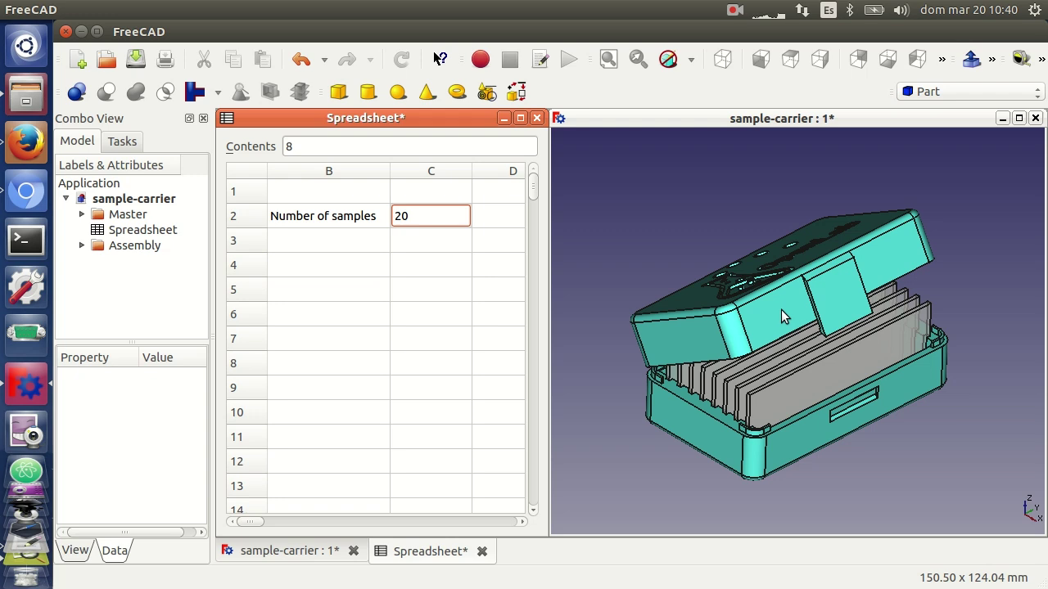
pyautogui.press('Return')
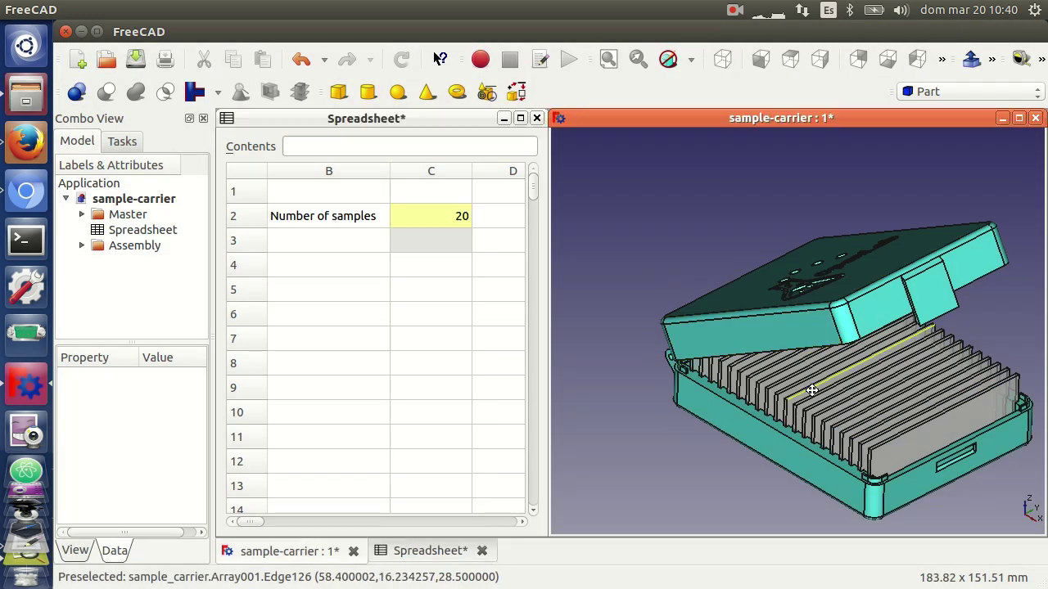
pyautogui.moveTo(812, 385); pyautogui.dragTo(732, 325, button='middle')
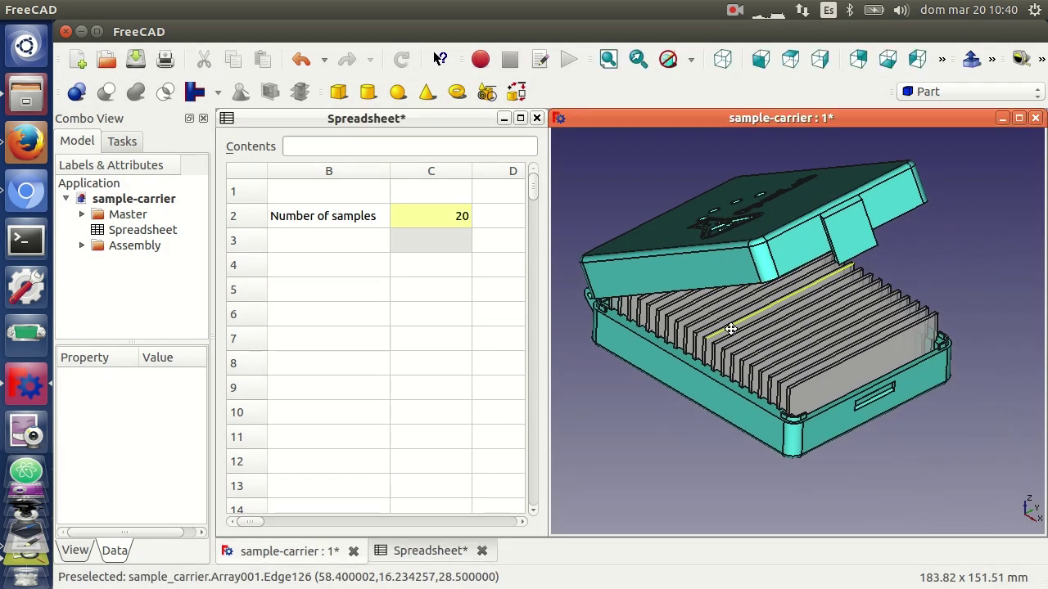
pyautogui.moveTo(854, 403); pyautogui.dragTo(884, 303, button='middle')
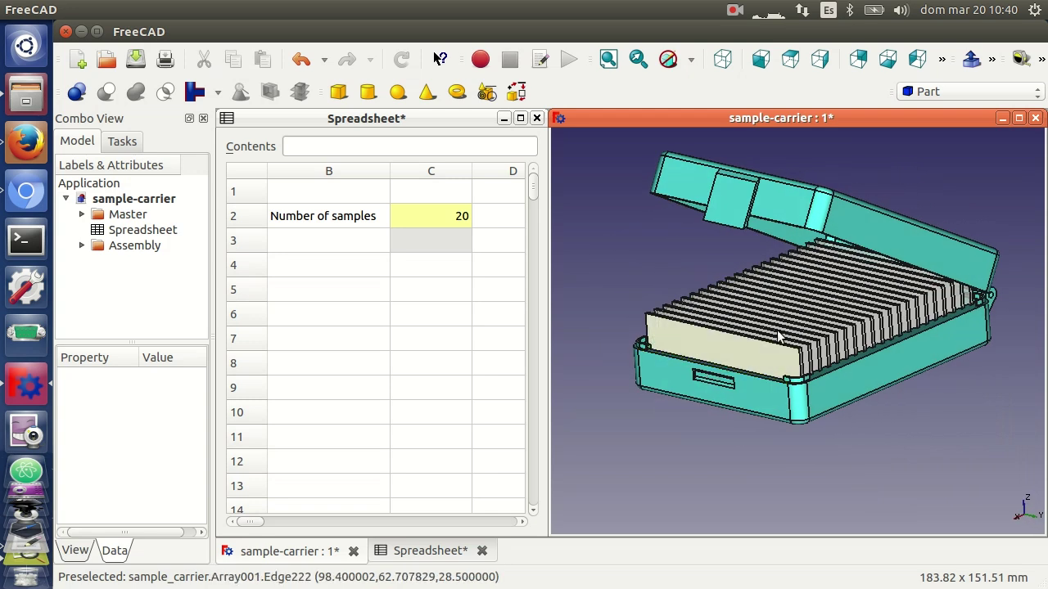
pyautogui.moveTo(743, 402)
pyautogui.mouseDown(button='middle')
pyautogui.moveTo(922, 283)
pyautogui.moveTo(917, 418)
pyautogui.moveTo(953, 432)
pyautogui.mouseUp(button='middle')
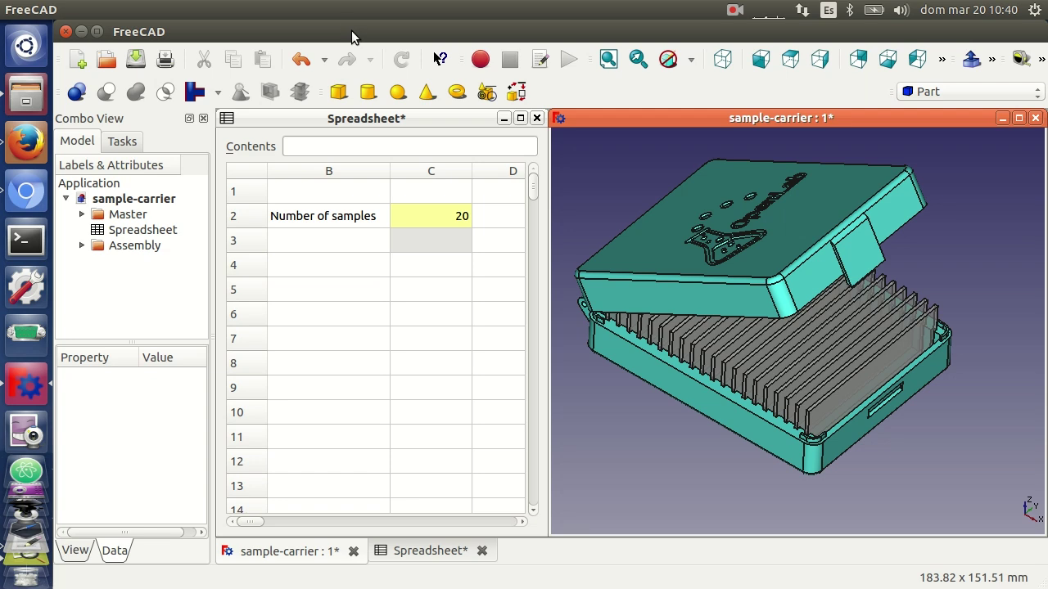
# - Close all documents without saving and drag work.fcstd from the file manager into FreeCAD
pyautogui.click(85, 10)
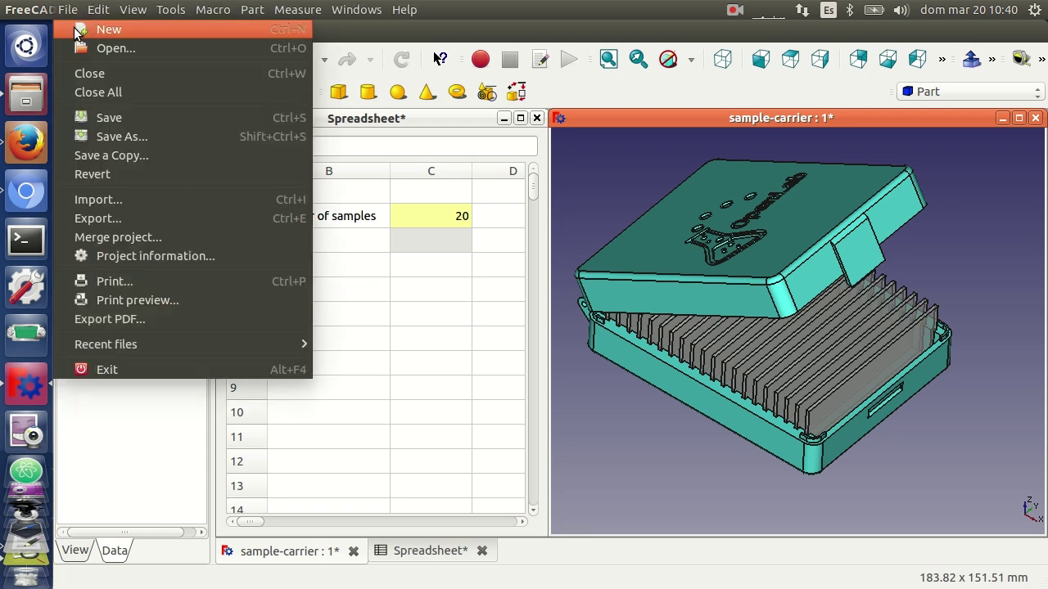
pyautogui.click(102, 87)
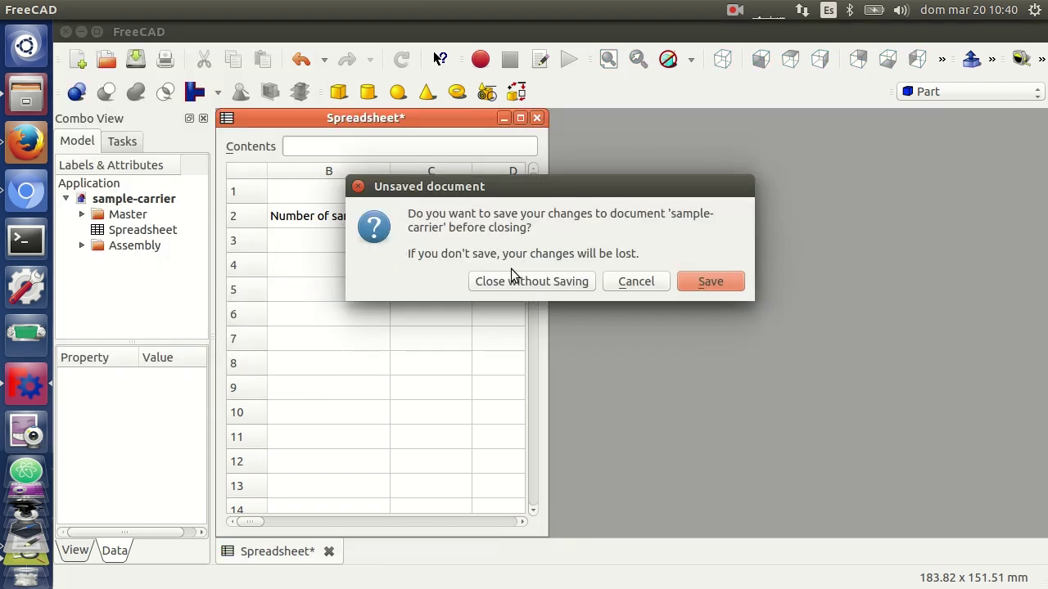
pyautogui.click(533, 282)
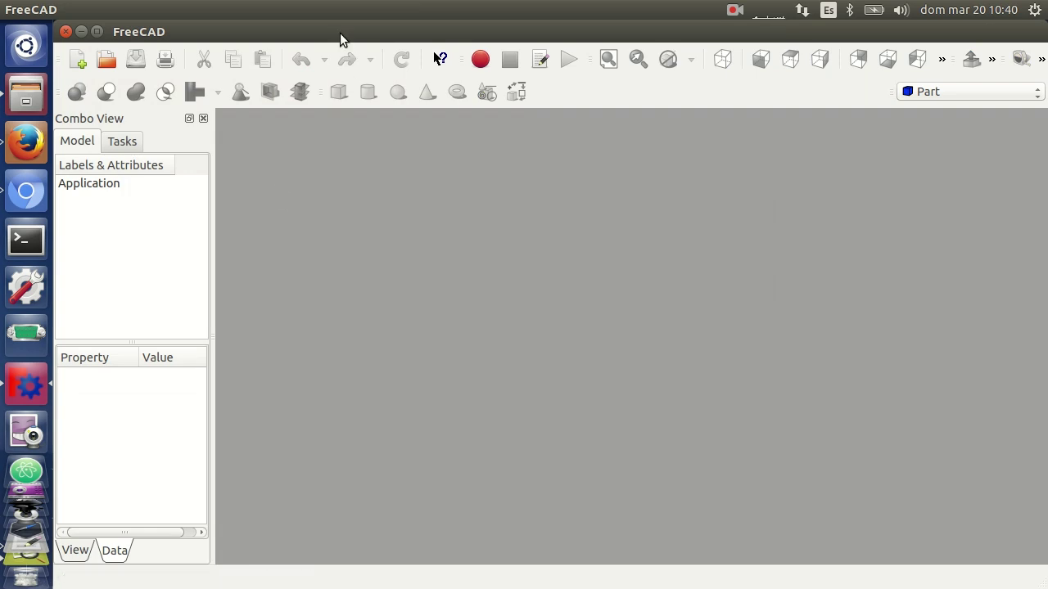
pyautogui.moveTo(340, 33); pyautogui.dragTo(320, 288)
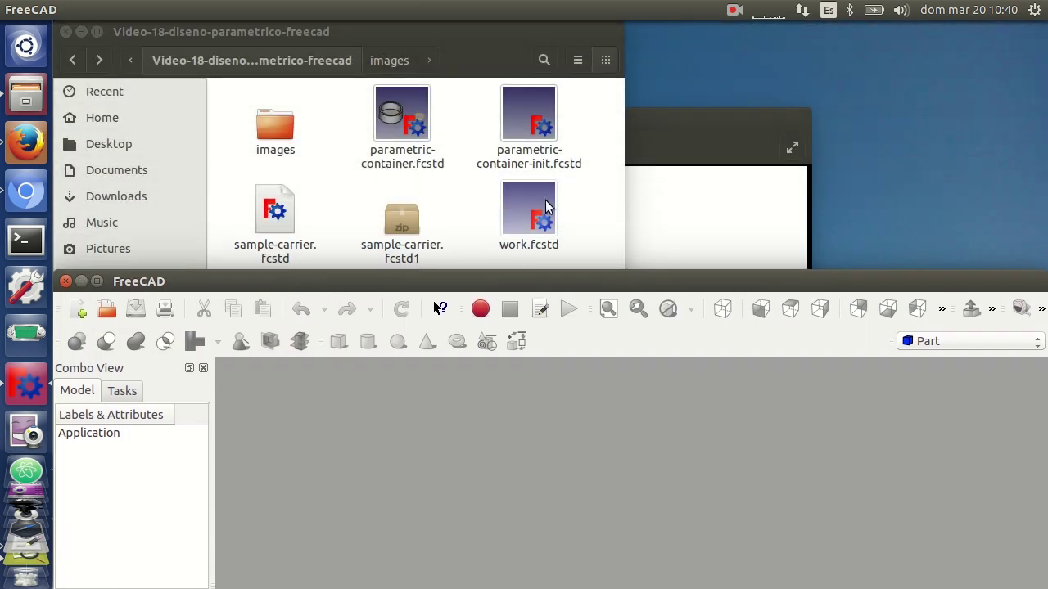
pyautogui.moveTo(529, 209); pyautogui.dragTo(565, 471)
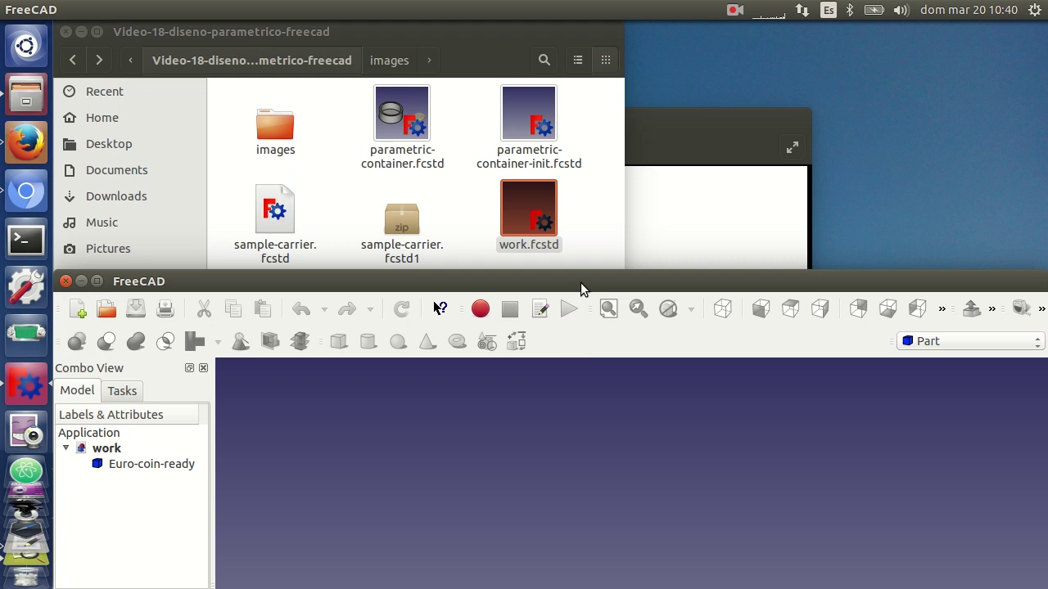
pyautogui.moveTo(581, 282); pyautogui.dragTo(568, 30)
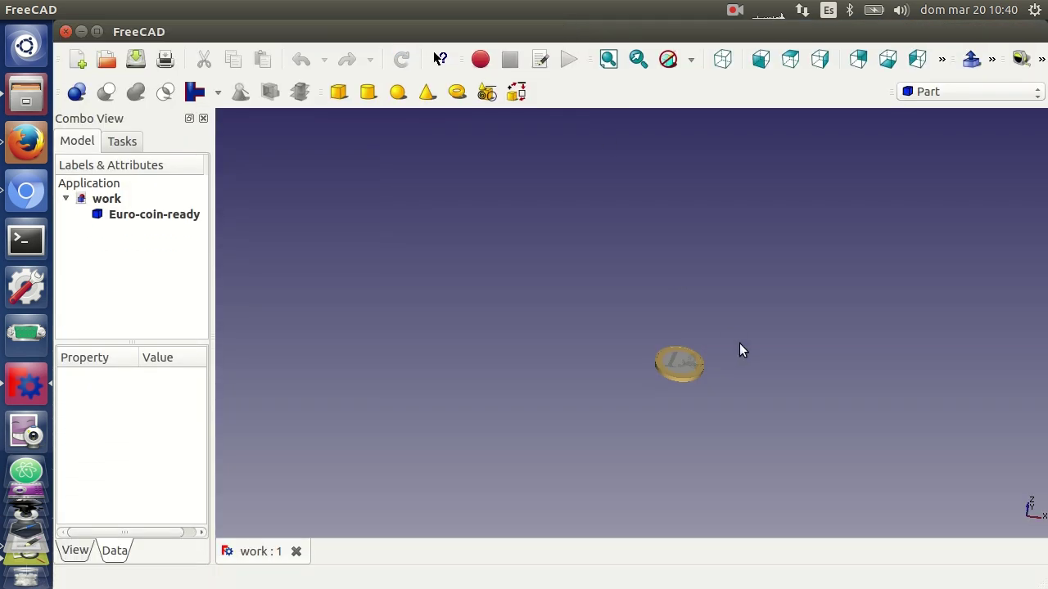
pyautogui.scroll(2, 741, 365)
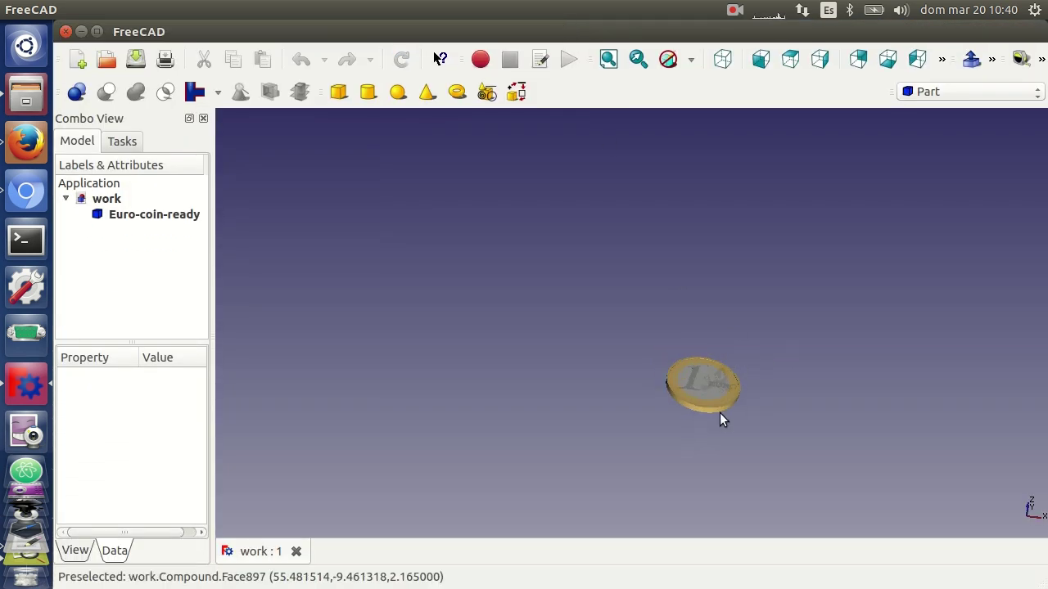
pyautogui.moveTo(725, 363)
pyautogui.mouseDown(button='middle')
pyautogui.moveTo(780, 418)
pyautogui.moveTo(758, 286)
pyautogui.moveTo(788, 344)
pyautogui.moveTo(804, 415)
pyautogui.moveTo(817, 386)
pyautogui.mouseUp(button='middle')
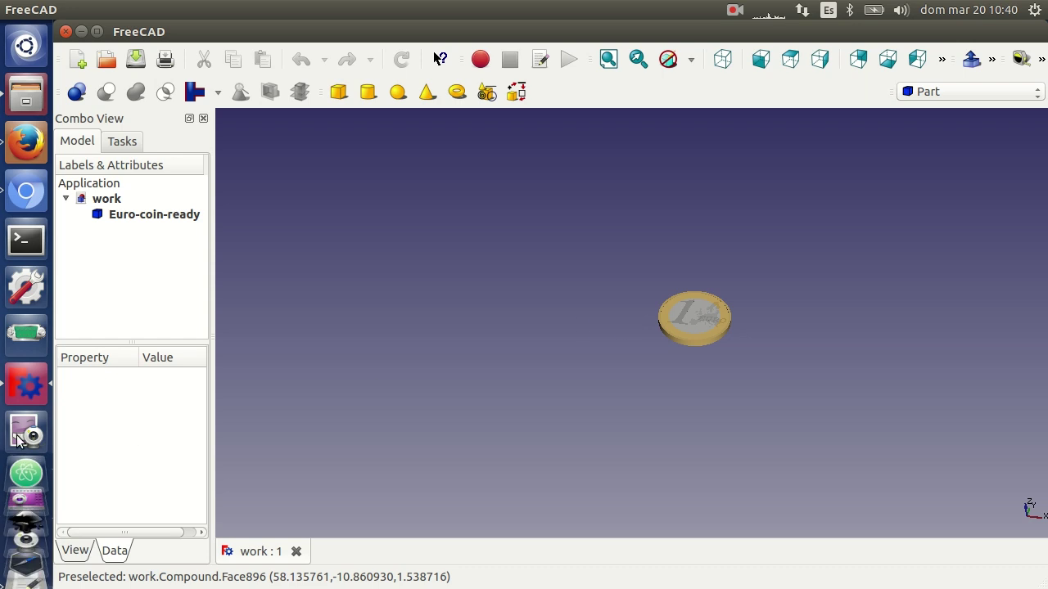
pyautogui.click(49, 489)
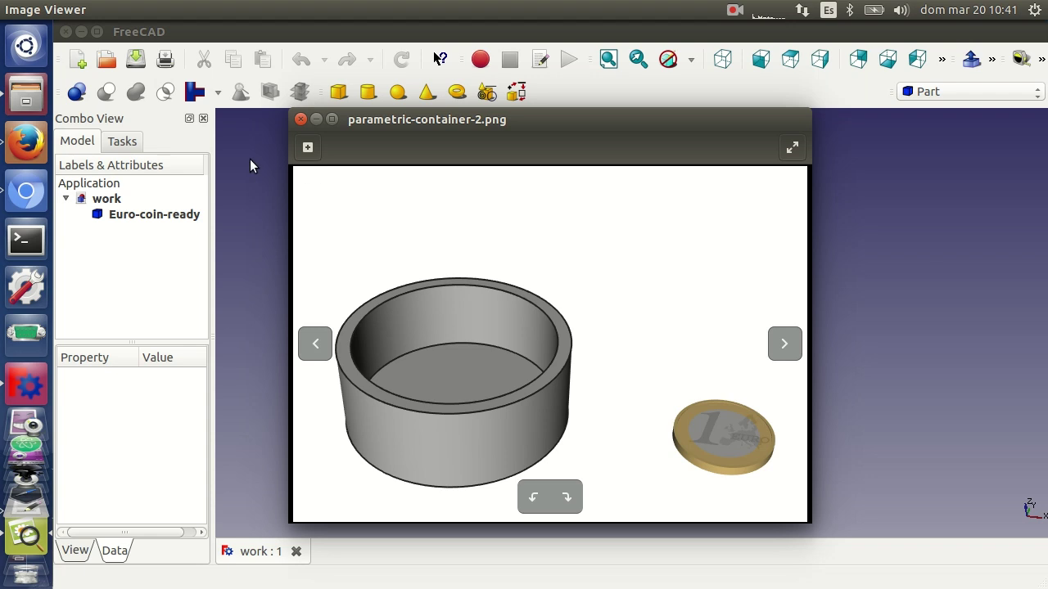
# - Close the parametric-container-2.png reference picture with Ctrl+W
pyautogui.hotkey('ctrl', 'w')
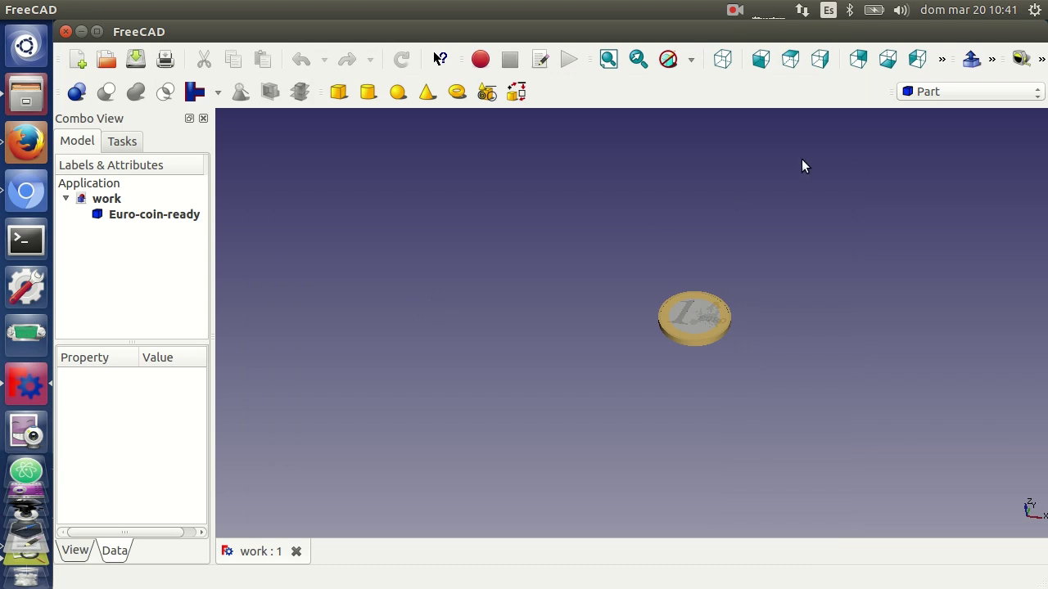
# - Switch to the Spreadsheet workbench, create a spreadsheet and open it in its own tab
pyautogui.click(943, 93)
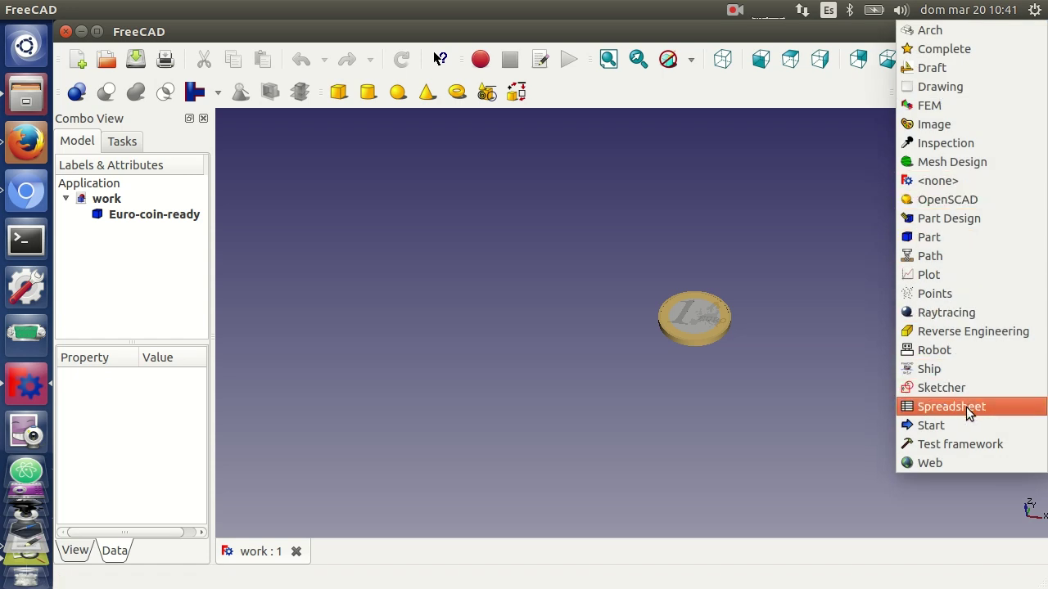
pyautogui.click(946, 407)
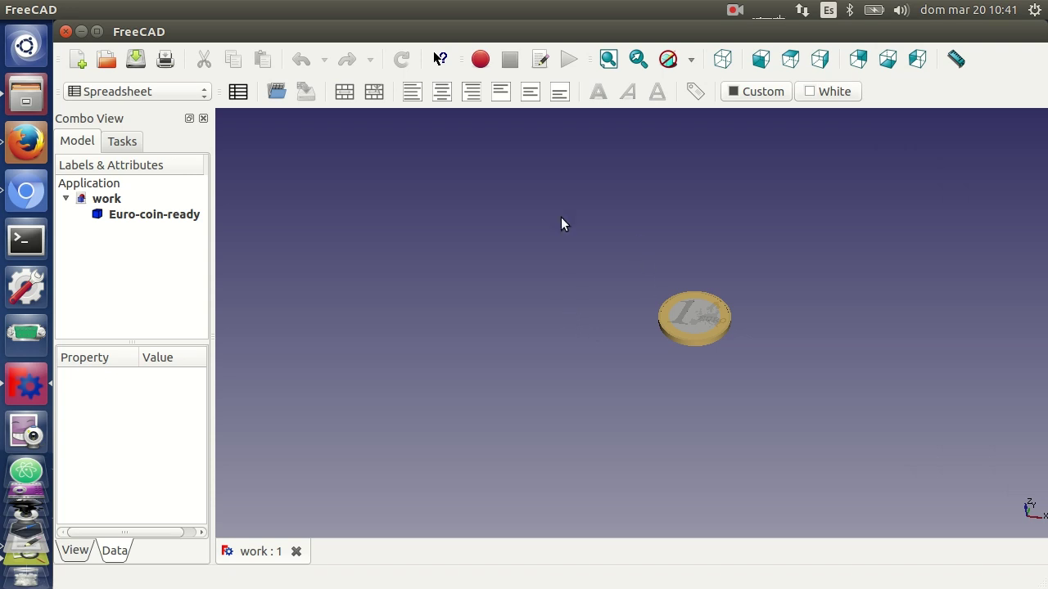
pyautogui.click(238, 92)
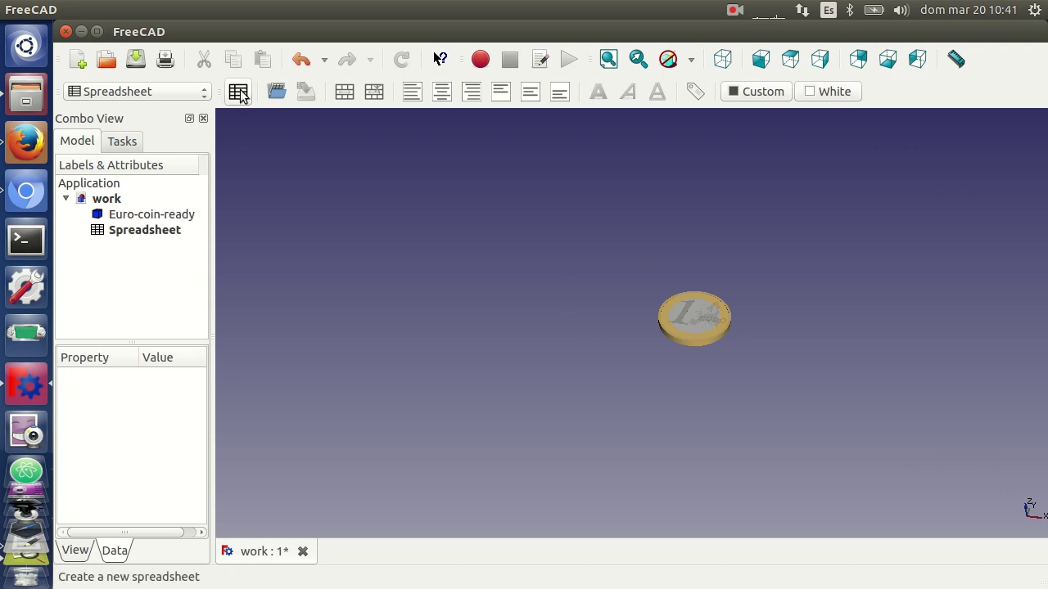
pyautogui.doubleClick(143, 237)
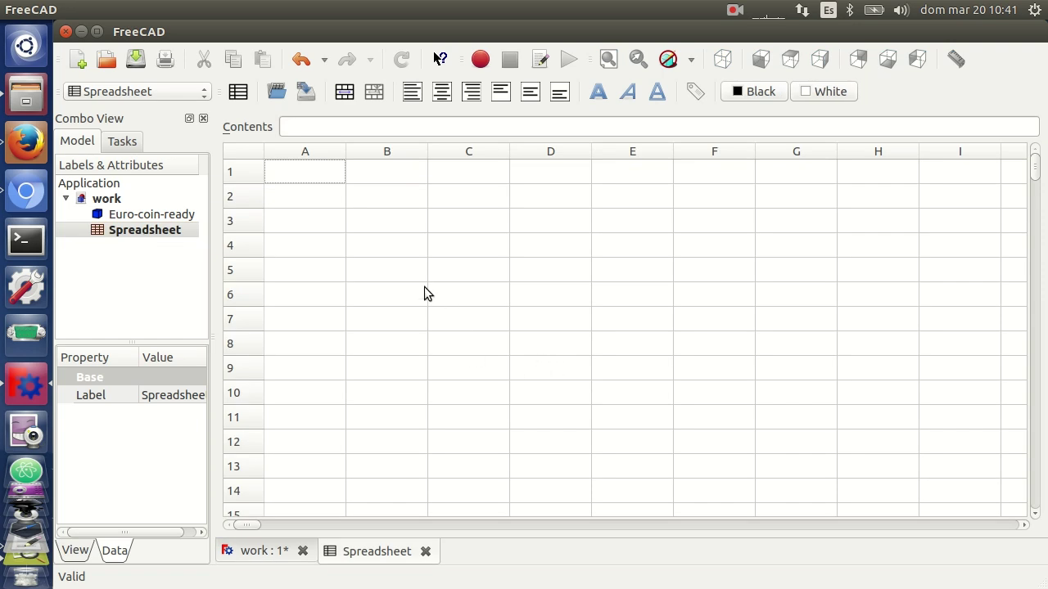
# - Type the labels Diametro in A2 and Altura in A3
pyautogui.click(320, 200)
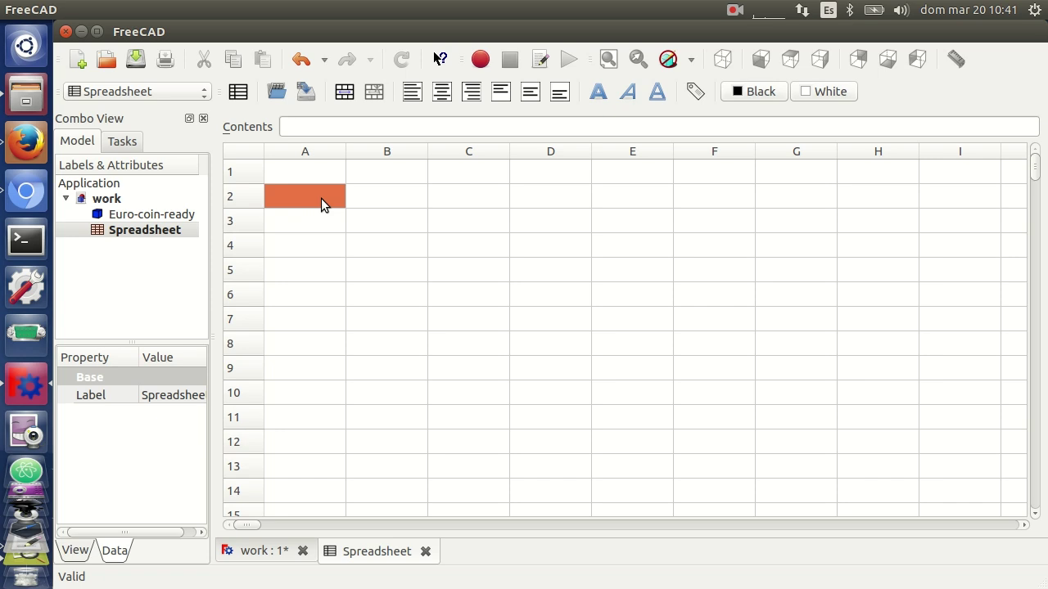
pyautogui.write('Di´am')
pyautogui.press('BackSpace')
pyautogui.press('BackSpace')
pyautogui.press('BackSpace')
pyautogui.write('ametr')
pyautogui.press('BackSpace')
pyautogui.press('BackSpace')
pyautogui.write('tro')
pyautogui.press('Return')
pyautogui.write('Altura')
pyautogui.press('Return')
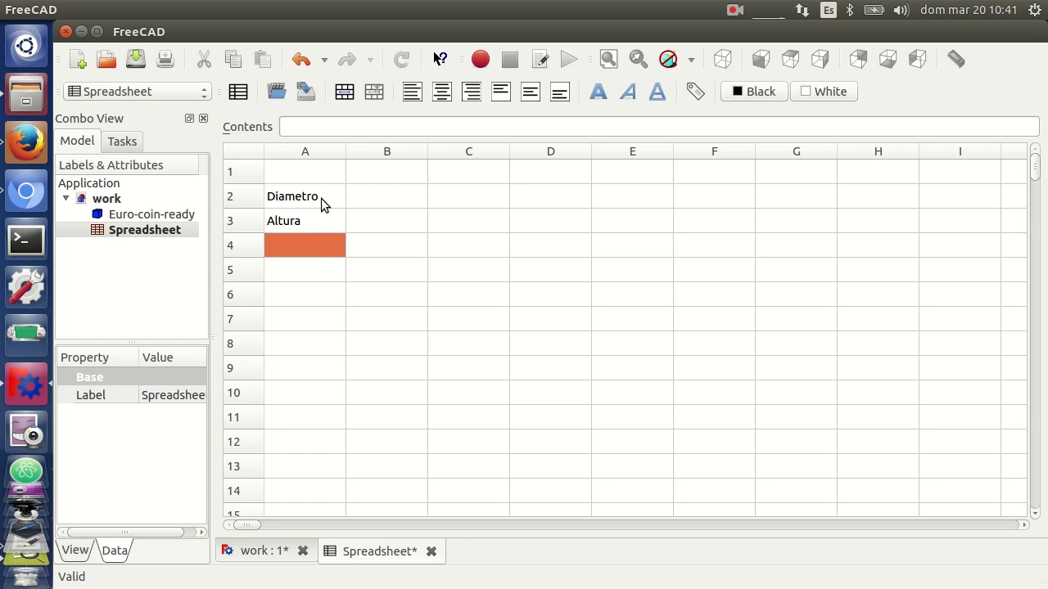
# - Widen column A and enter 50 in B2 and 20 in B3
pyautogui.moveTo(345, 148); pyautogui.dragTo(383, 149)
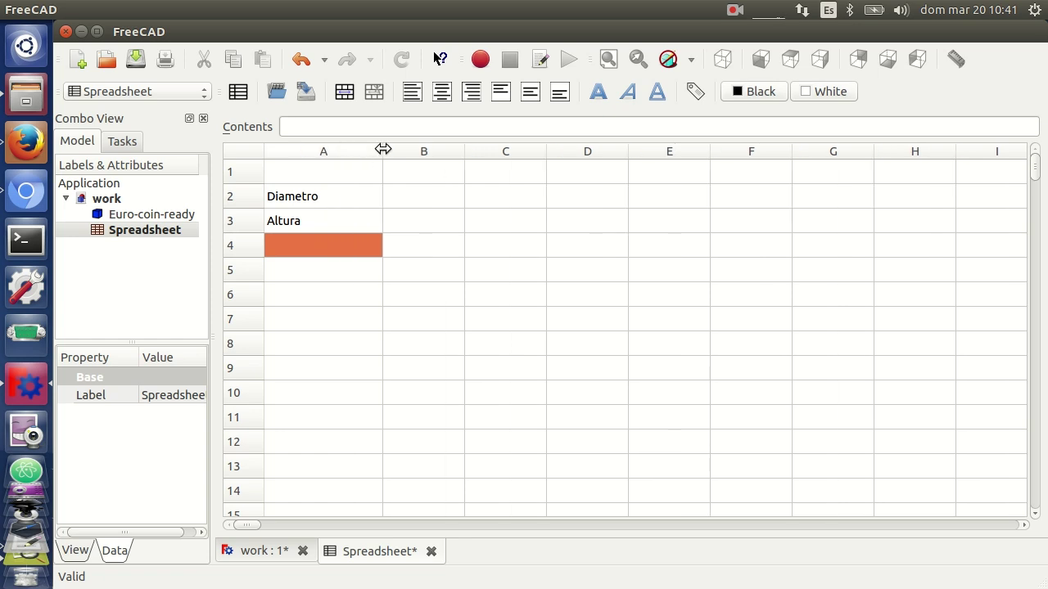
pyautogui.click(329, 229)
pyautogui.click(332, 201)
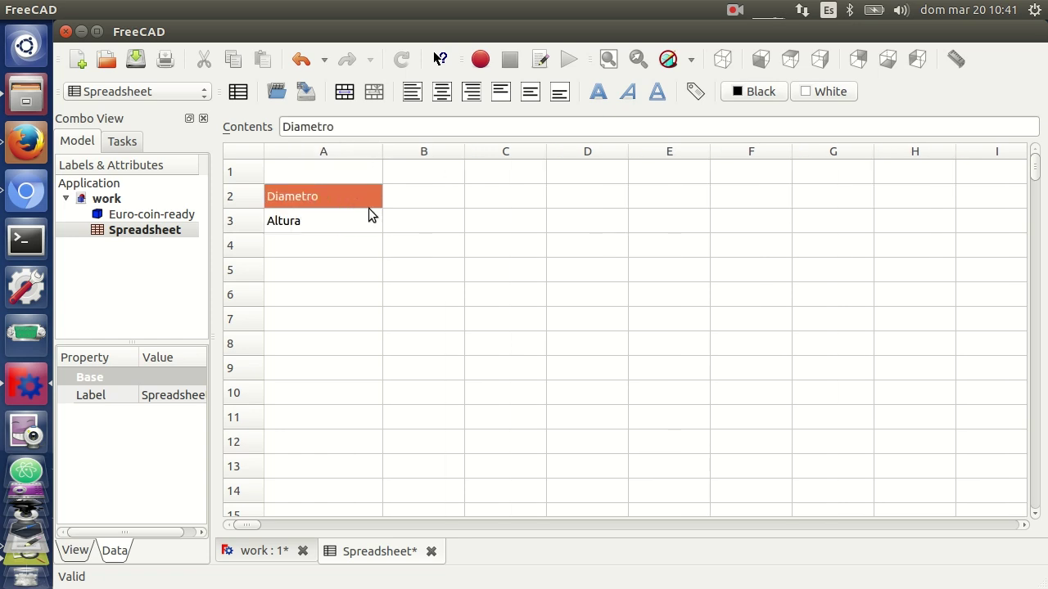
pyautogui.click(422, 201)
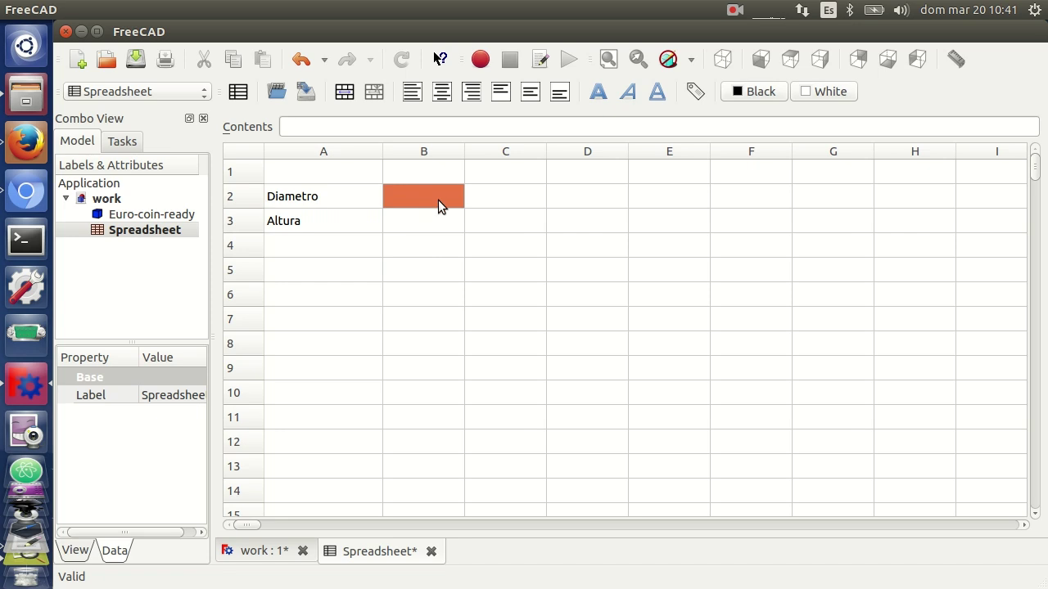
pyautogui.write('50')
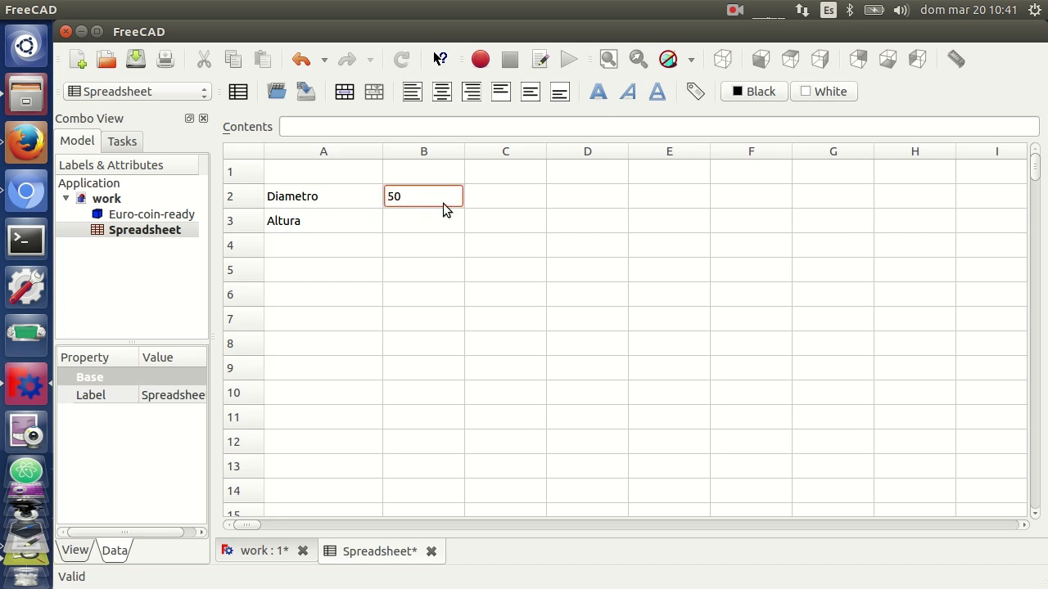
pyautogui.click(419, 221)
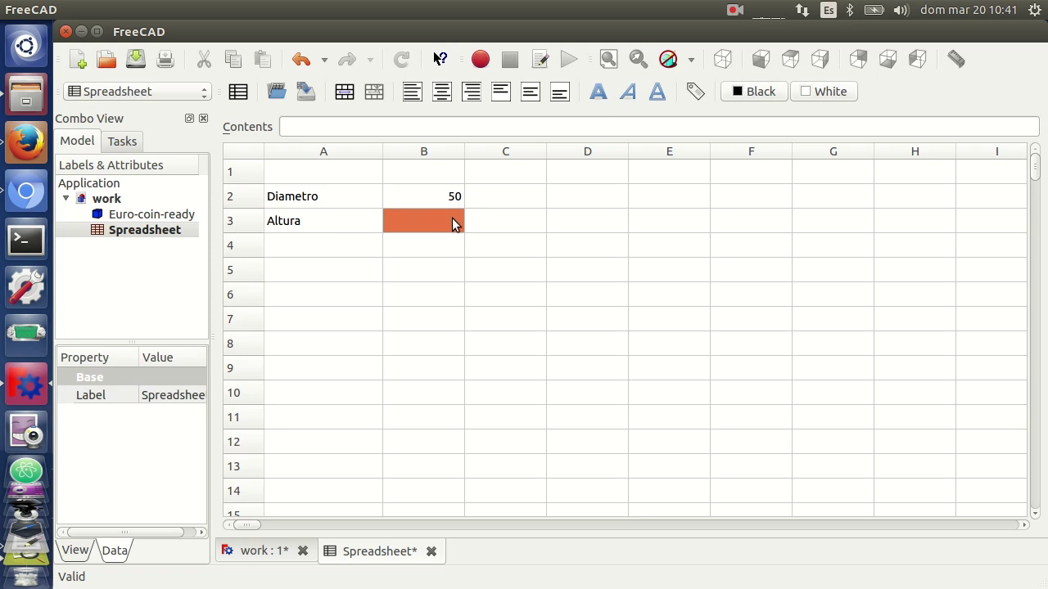
pyautogui.write('20')
pyautogui.press('Return')
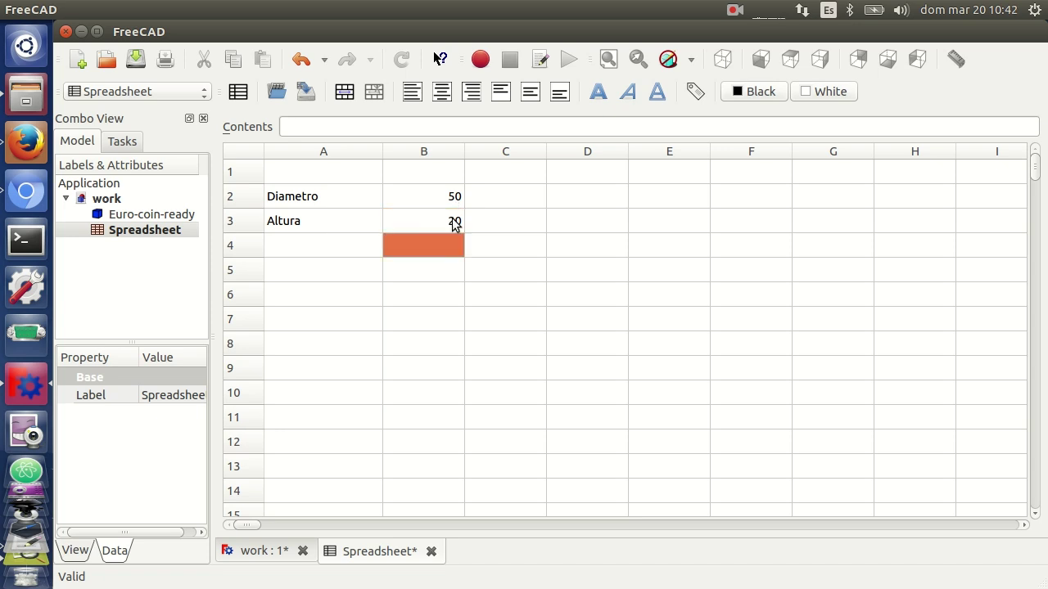
pyautogui.click(451, 276)
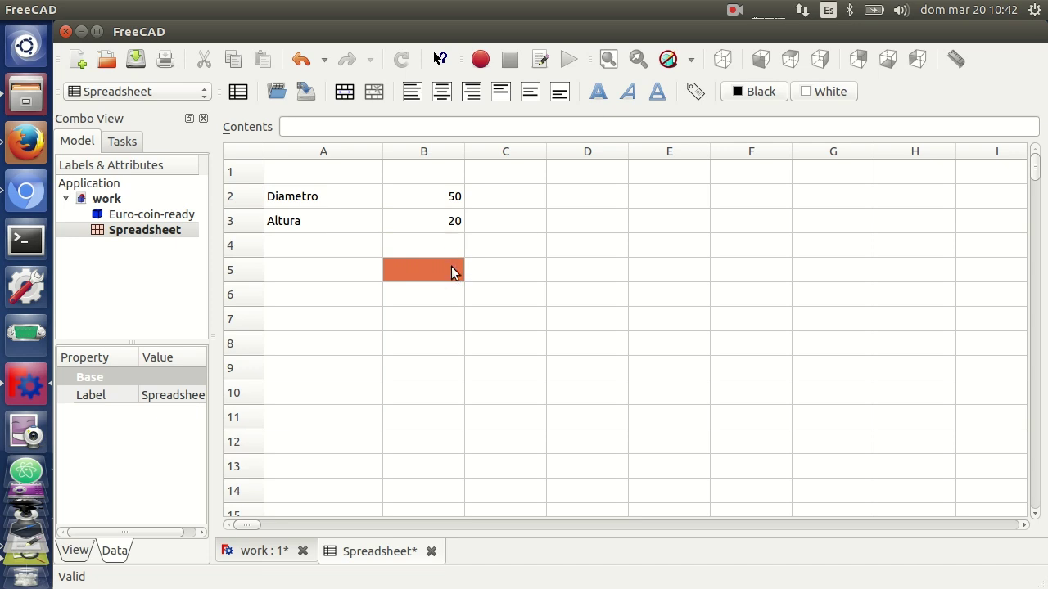
pyautogui.click(447, 198)
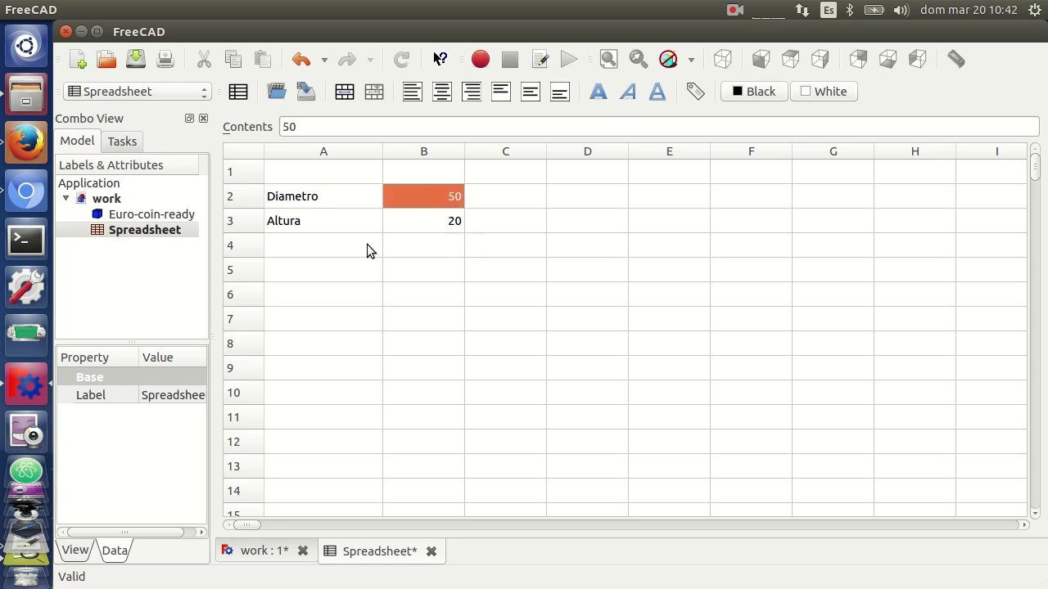
pyautogui.click(303, 199)
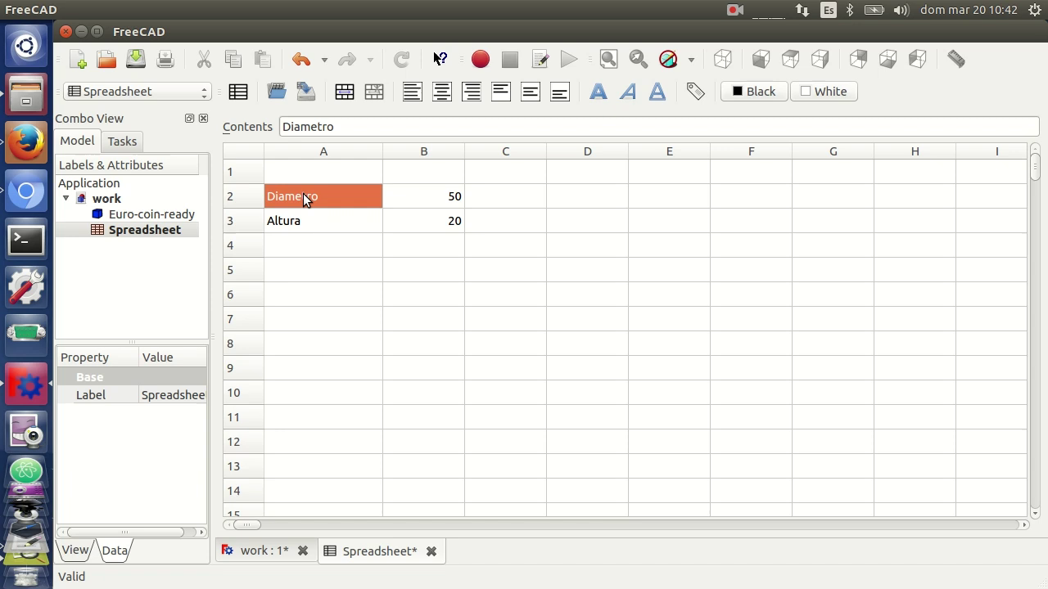
pyautogui.click(452, 200)
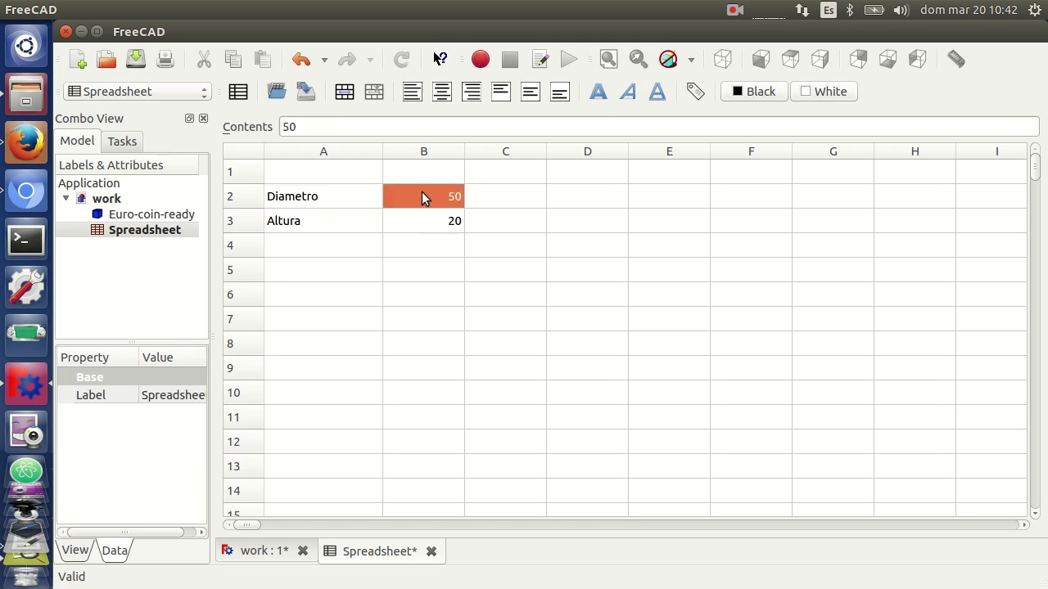
# - Give cell B2 the alias diametro through its cell properties
pyautogui.rightClick(422, 195)
pyautogui.click(455, 204)
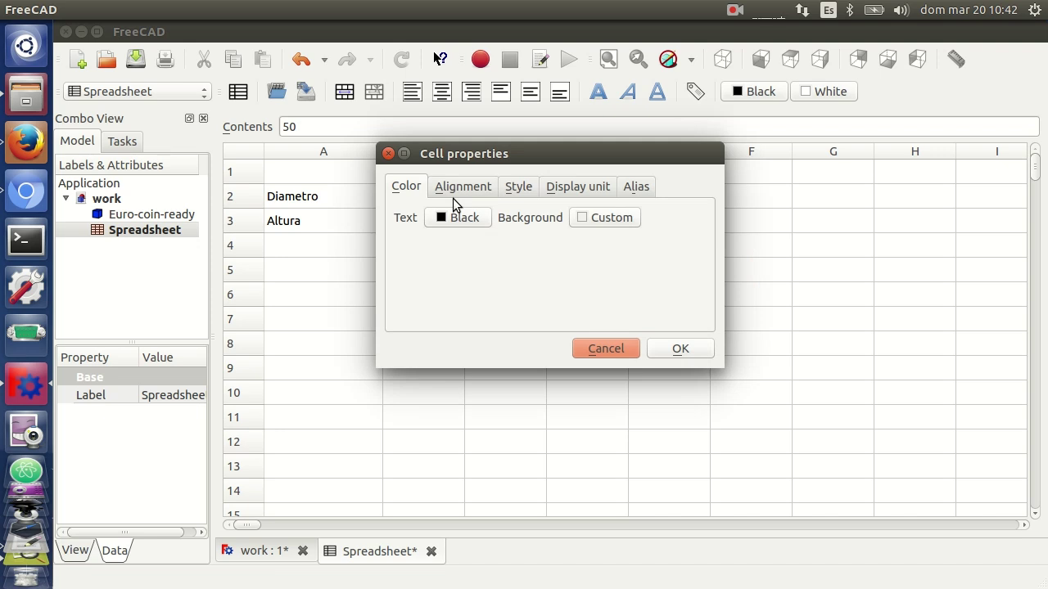
pyautogui.click(635, 188)
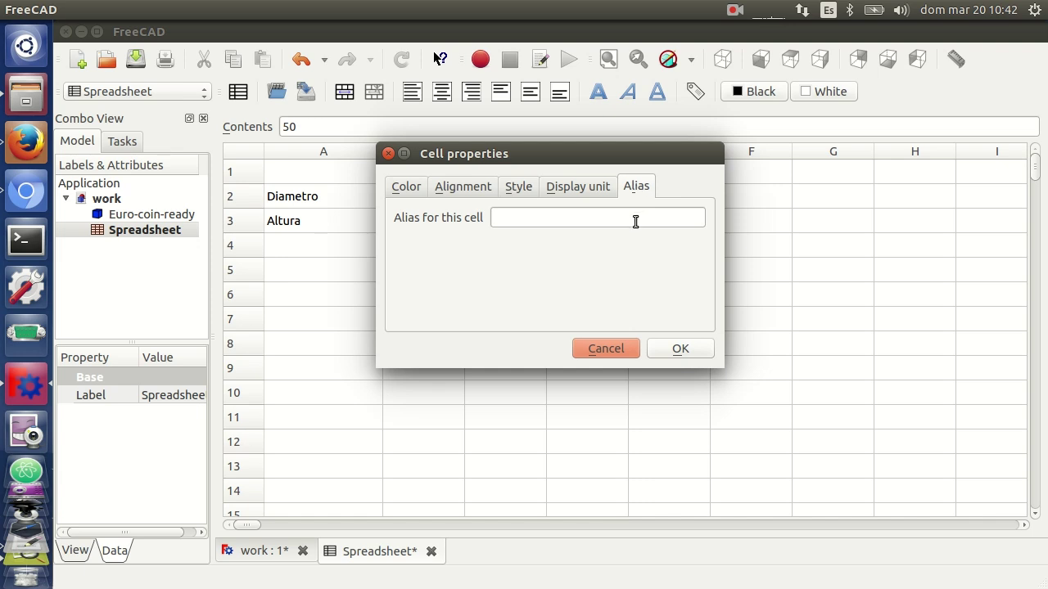
pyautogui.click(636, 221)
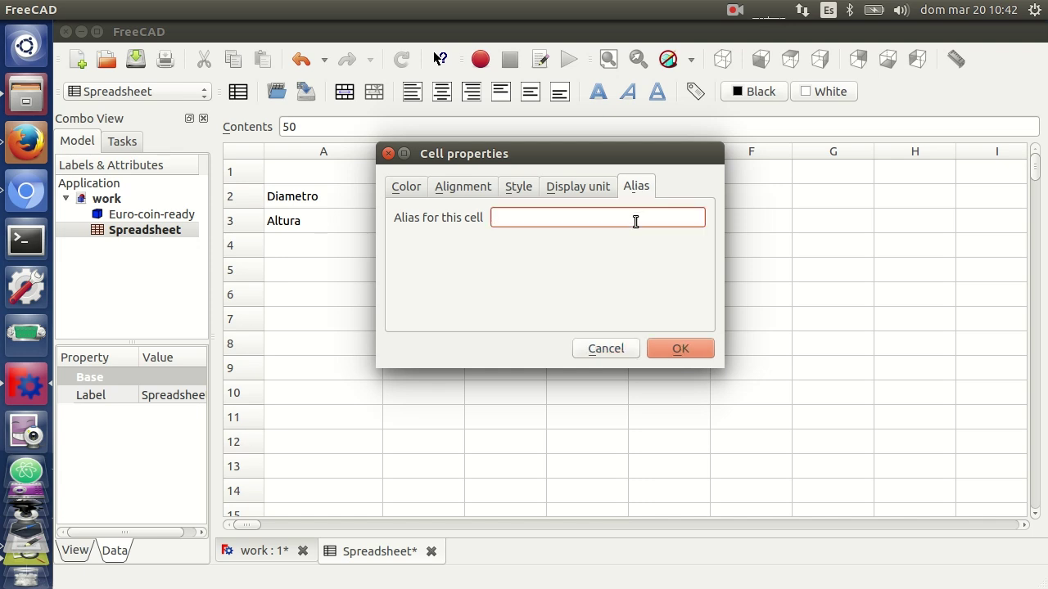
pyautogui.write('diametro')
pyautogui.press('Return')
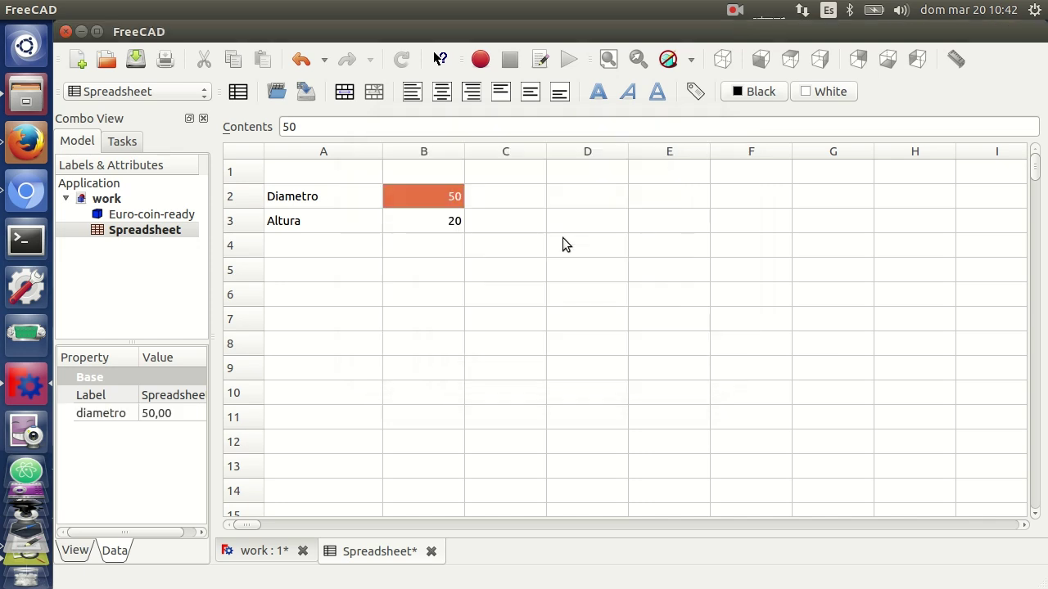
pyautogui.click(570, 239)
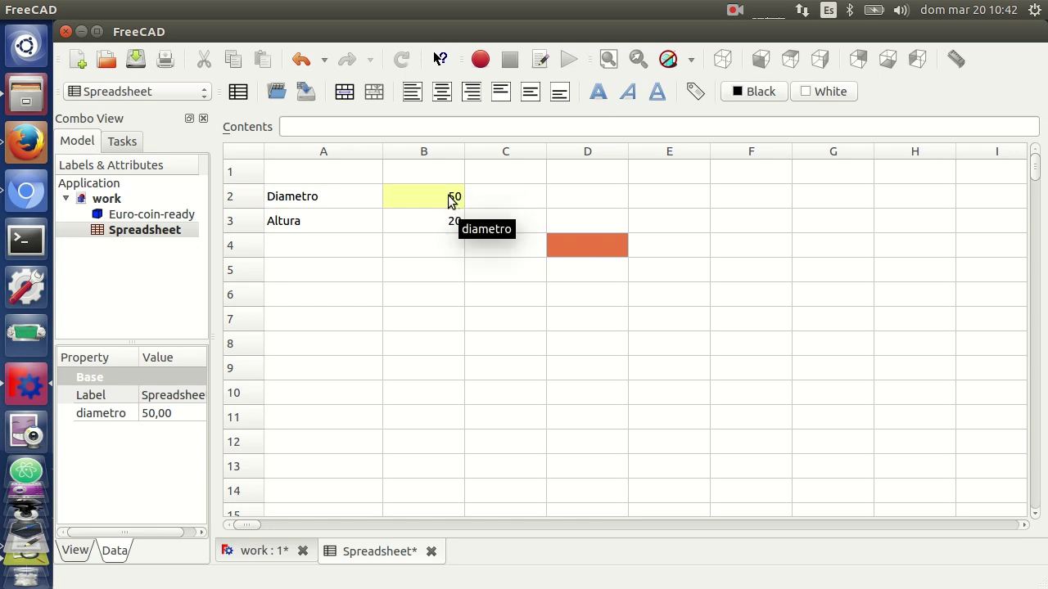
# - Give cell B3 the alias altura using the Set alias toolbar button
pyautogui.click(426, 217)
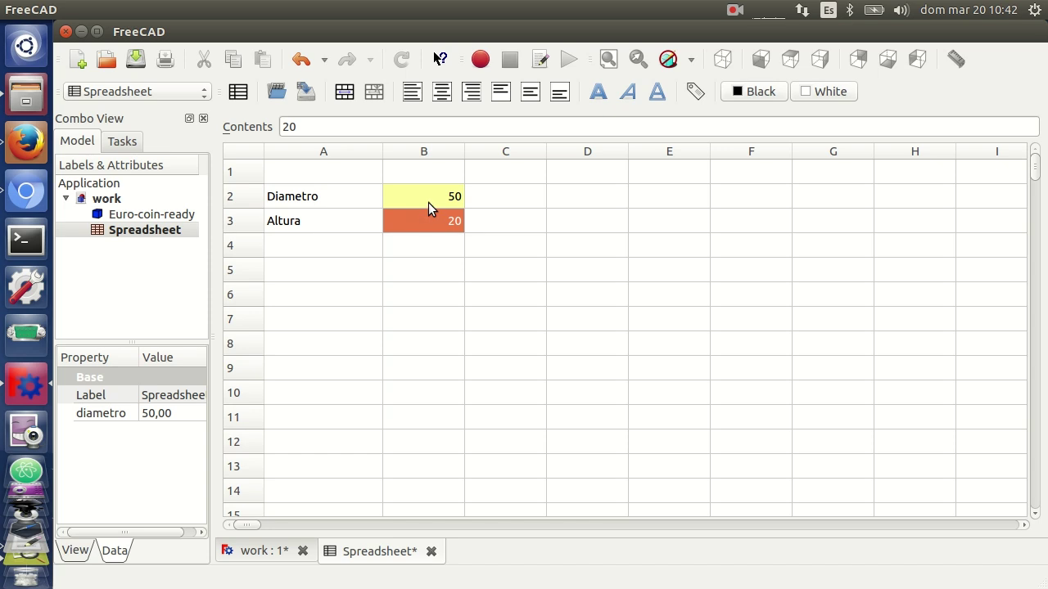
pyautogui.rightClick(437, 225)
pyautogui.click(430, 265)
pyautogui.click(695, 94)
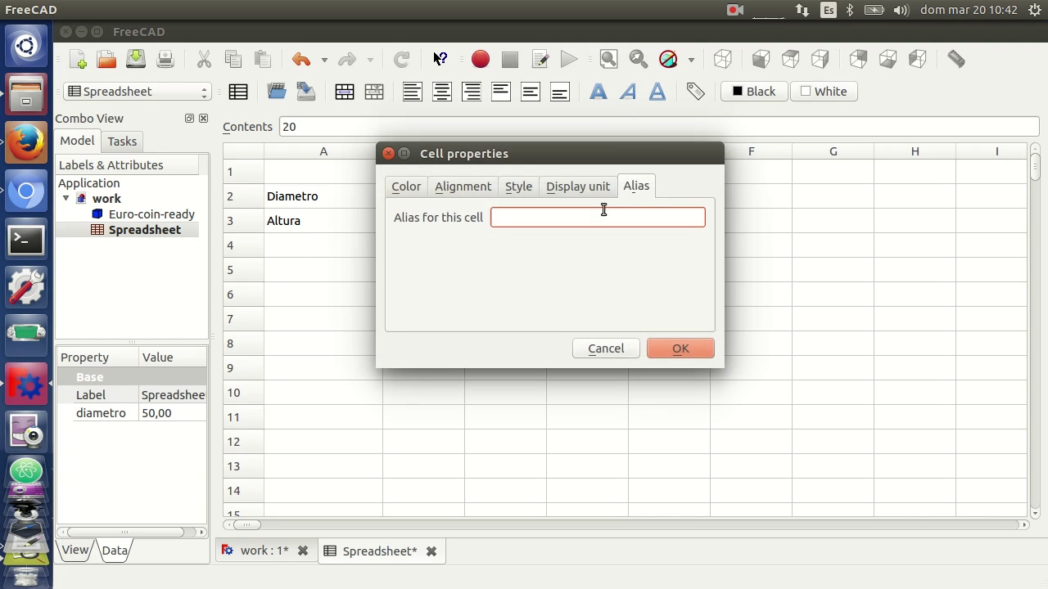
pyautogui.write('altru')
pyautogui.press('BackSpace')
pyautogui.press('BackSpace')
pyautogui.write('ura')
pyautogui.press('Return')
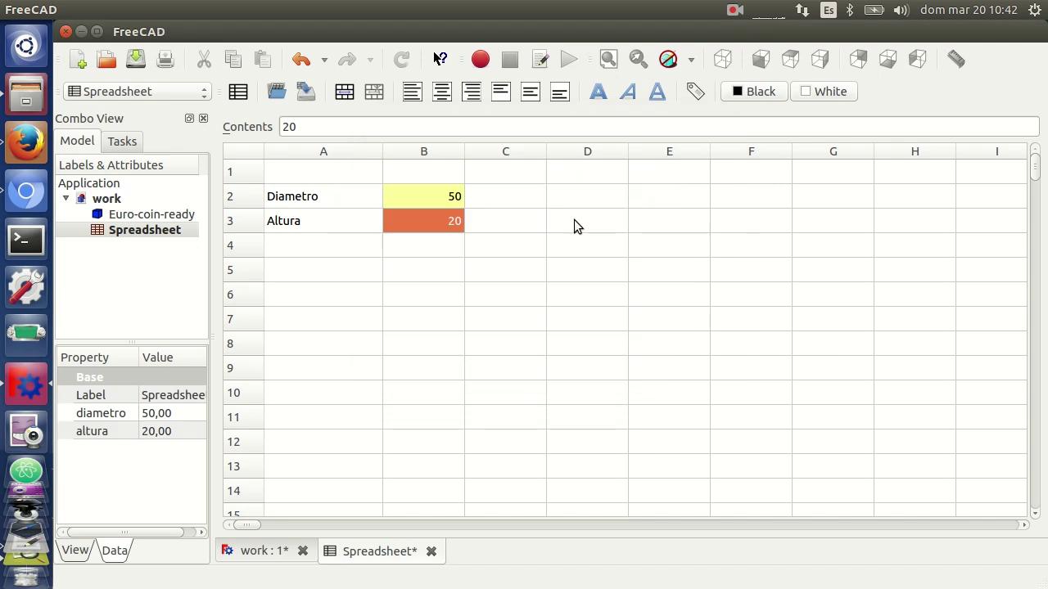
pyautogui.click(497, 252)
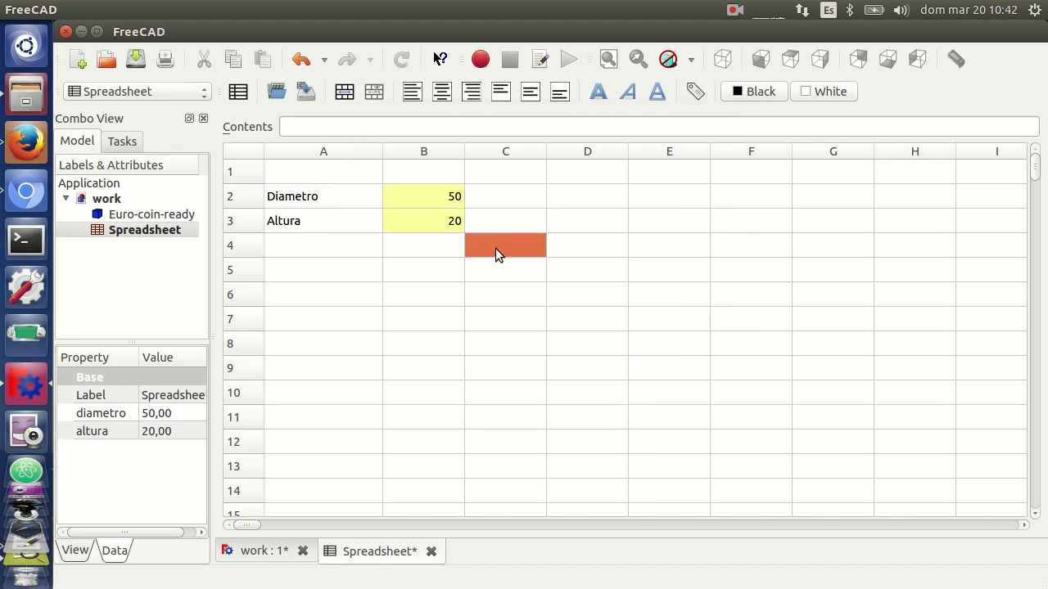
# - Bold the Diametro label in A2 and the Altura label in A3
pyautogui.click(440, 255)
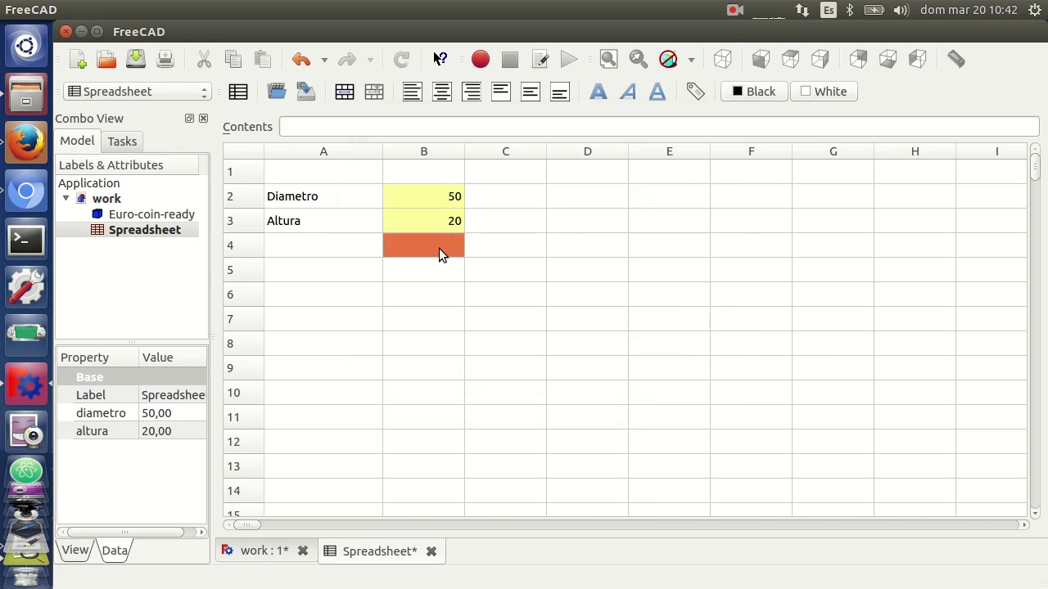
pyautogui.click(355, 199)
pyautogui.click(599, 96)
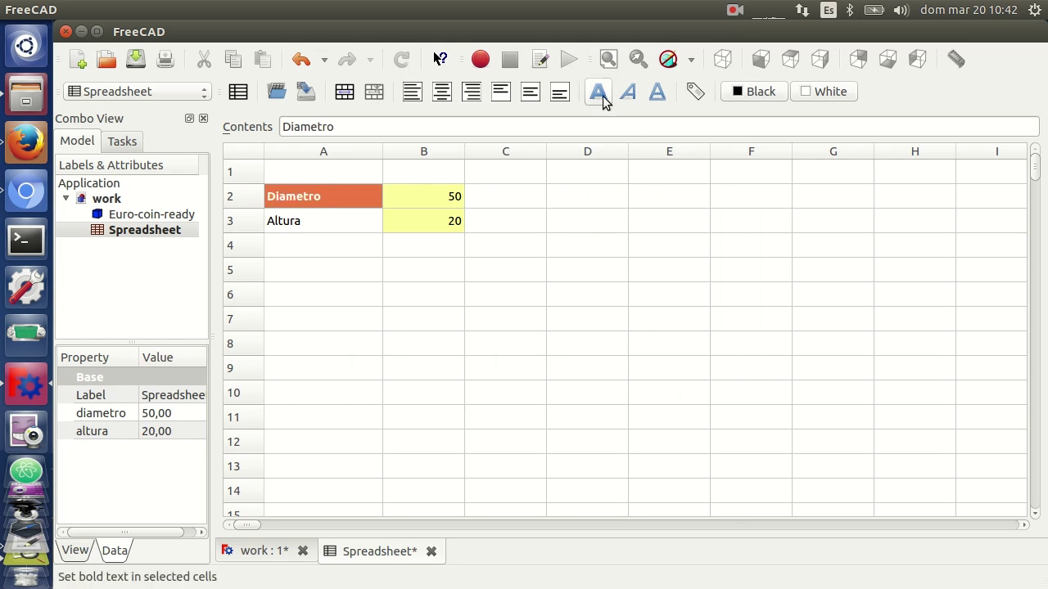
pyautogui.click(327, 229)
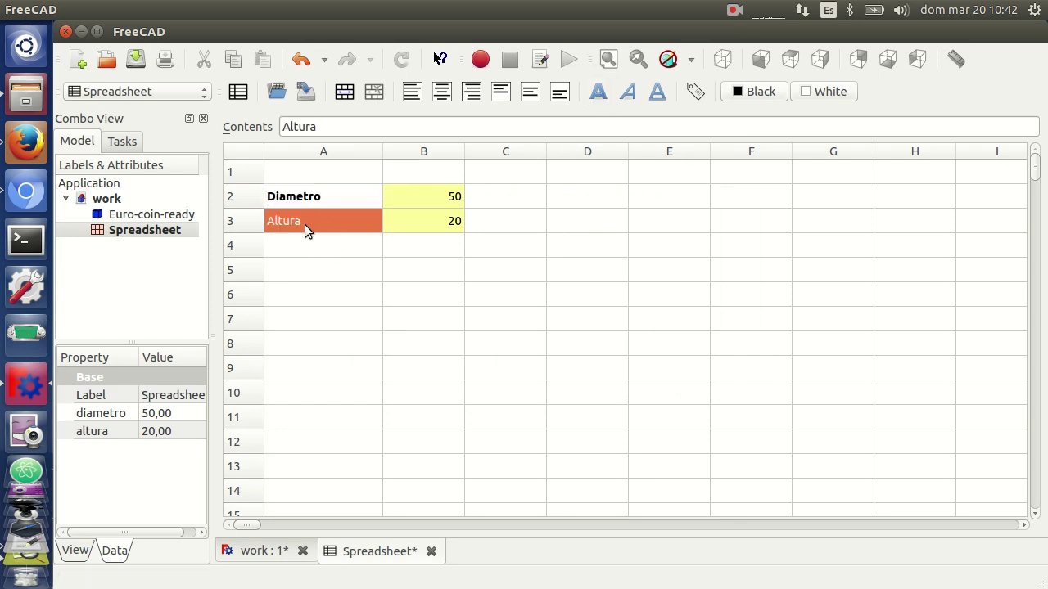
pyautogui.click(599, 92)
pyautogui.press('Up')
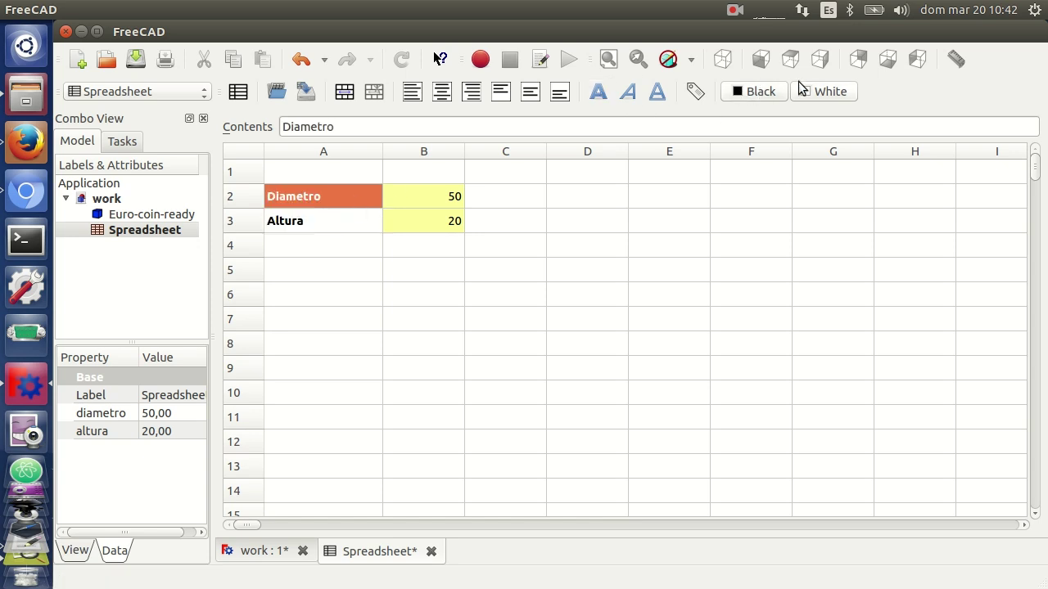
pyautogui.click(620, 217)
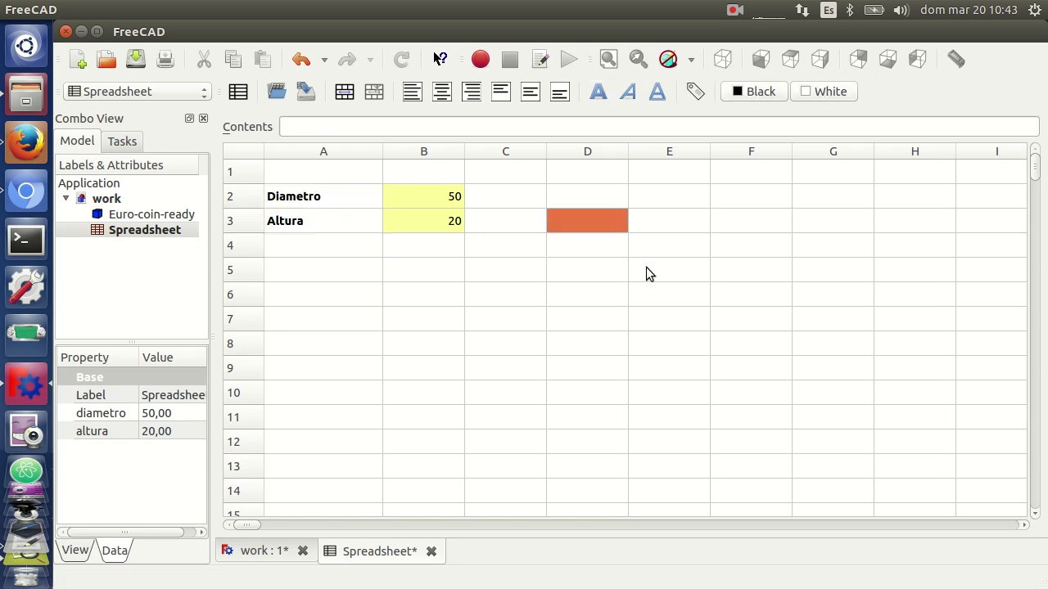
# - Add a Part cylinder to the work document, use orthographic view, and select the cylinder
pyautogui.click(275, 552)
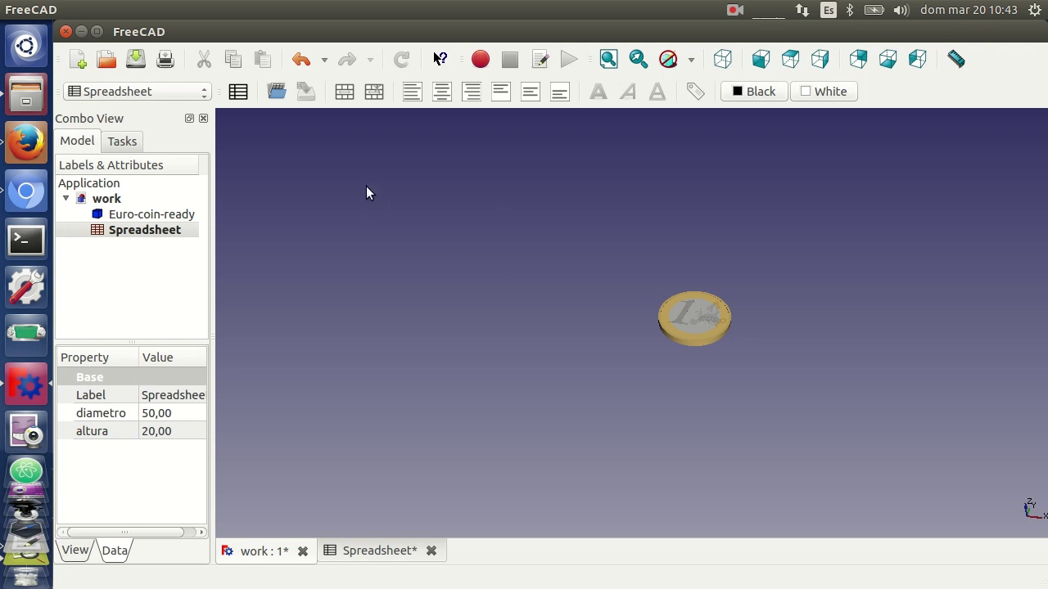
pyautogui.click(158, 95)
pyautogui.click(128, 237)
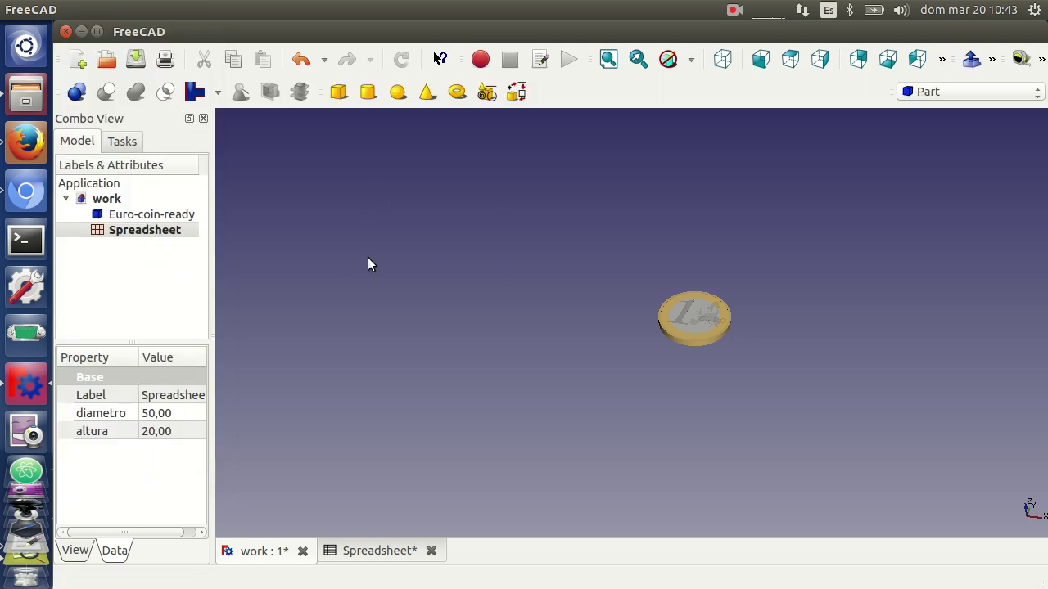
pyautogui.click(366, 92)
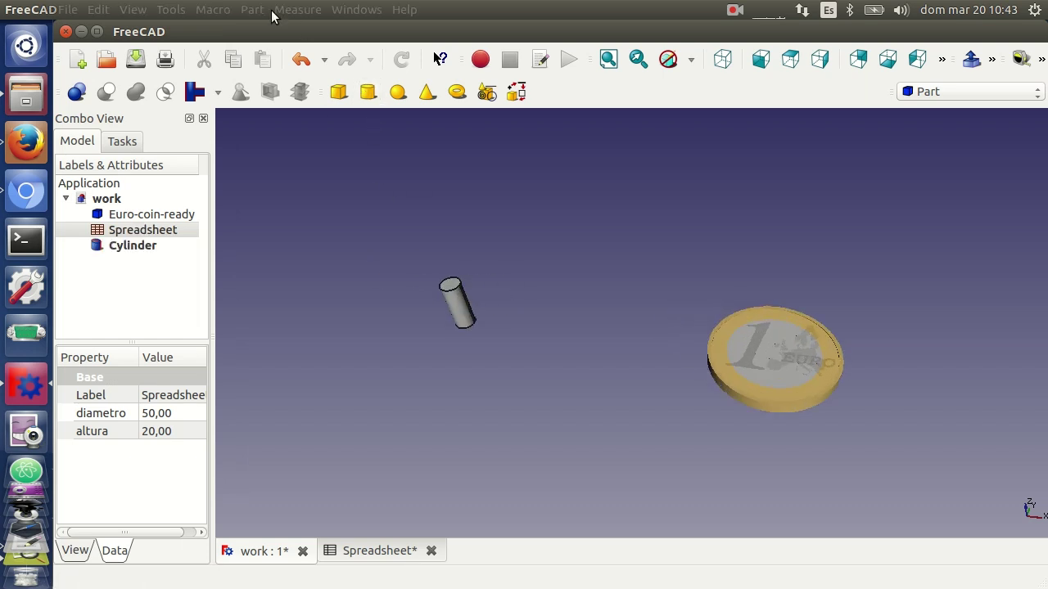
pyautogui.click(135, 9)
pyautogui.click(166, 50)
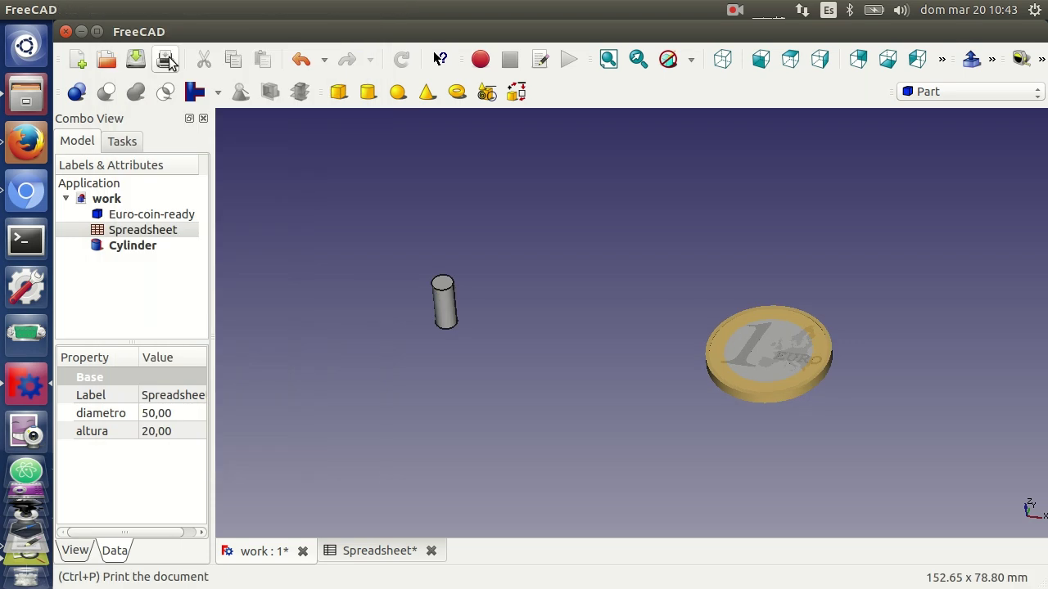
pyautogui.click(143, 250)
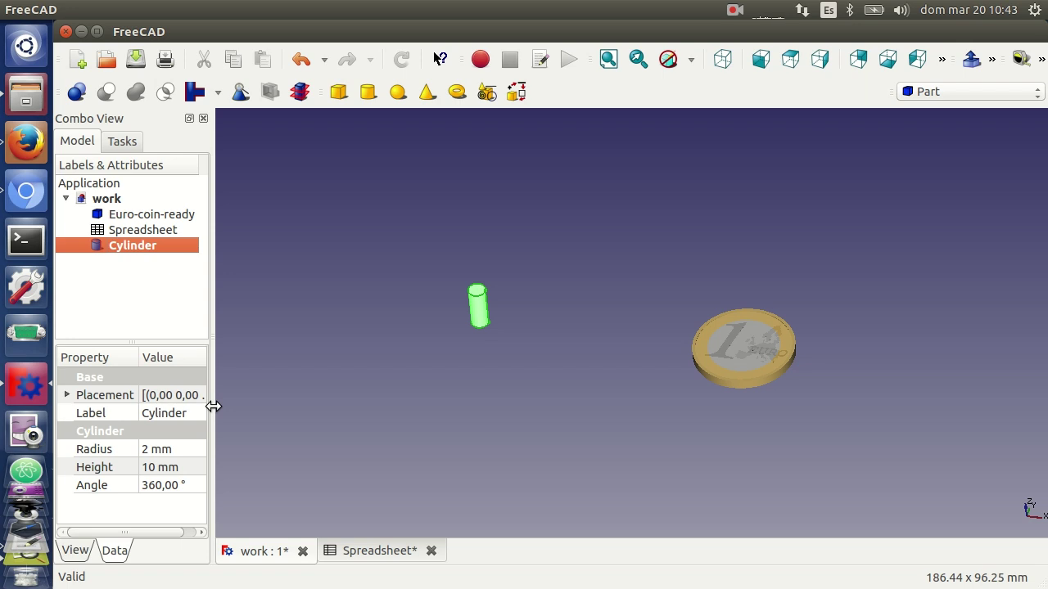
# - Set the Cylinder's Radius expression to Spreadsheet.diametro / 2, giving 25 mm
pyautogui.moveTo(213, 407); pyautogui.dragTo(233, 407)
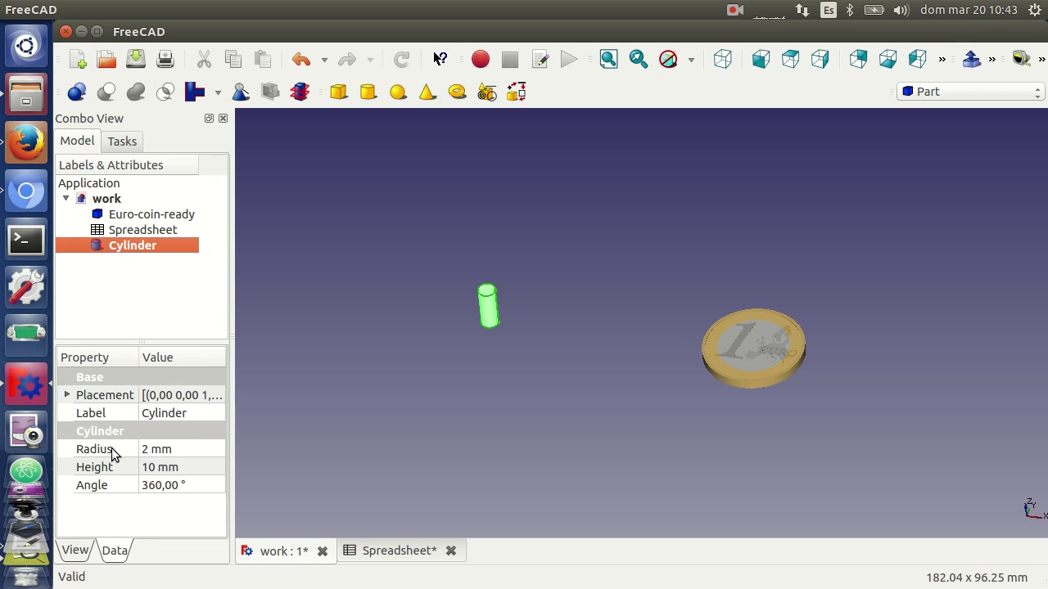
pyautogui.click(187, 452)
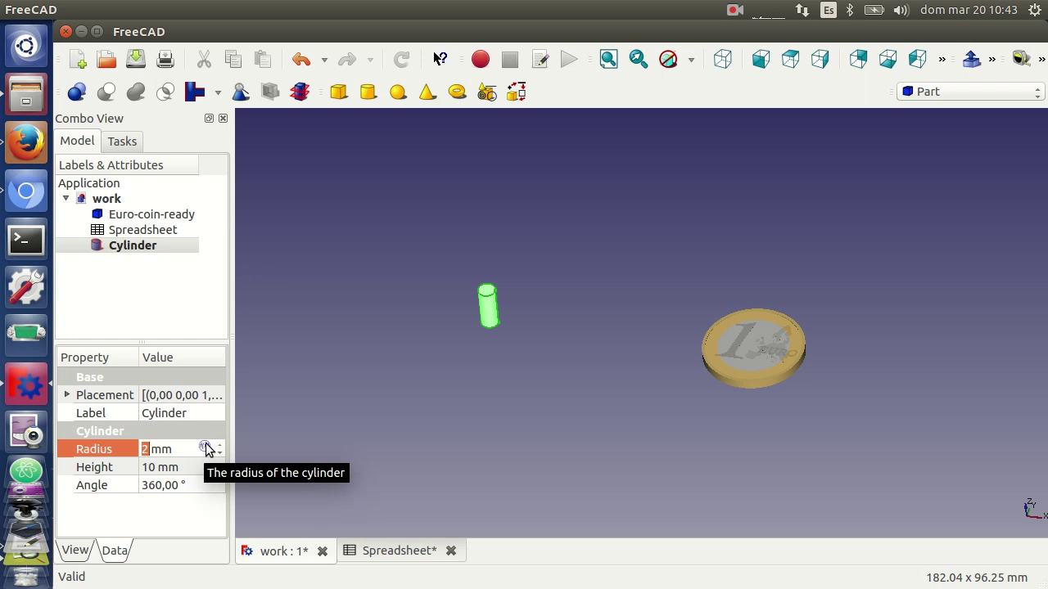
pyautogui.click(205, 448)
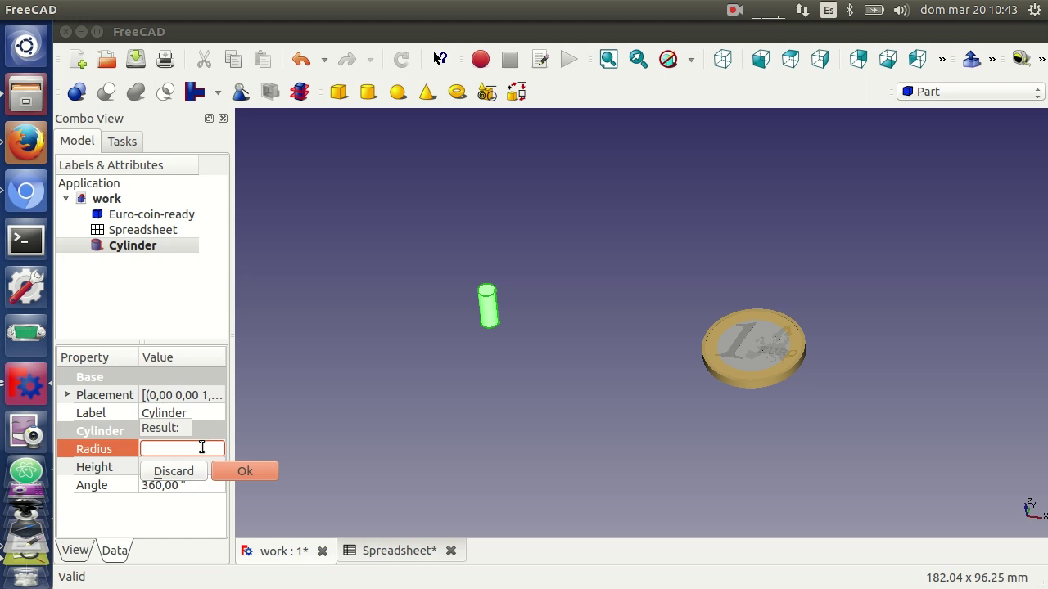
pyautogui.write('Spre')
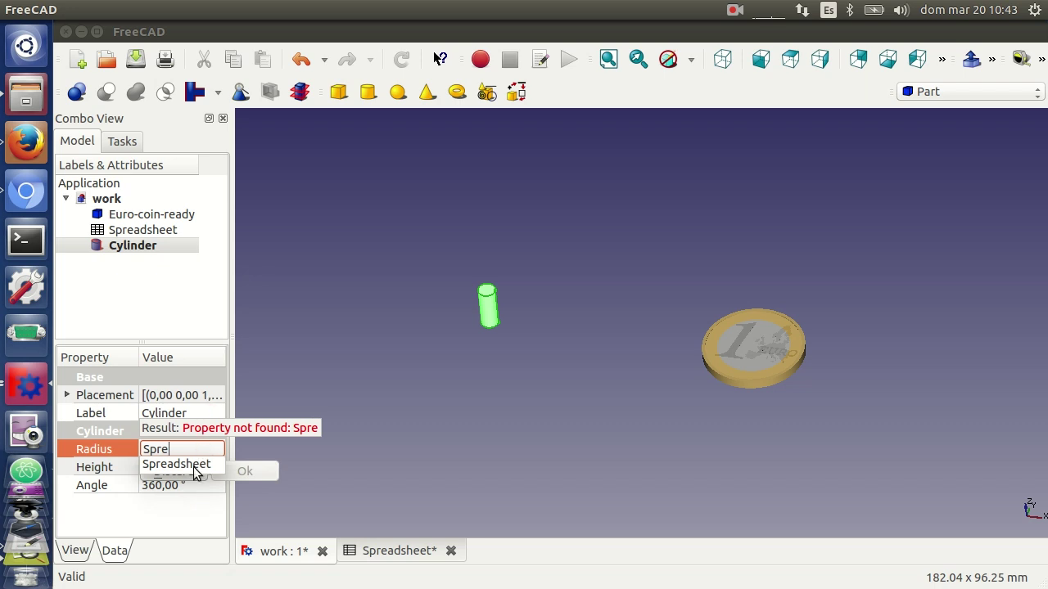
pyautogui.click(197, 464)
pyautogui.write('dsheet.d')
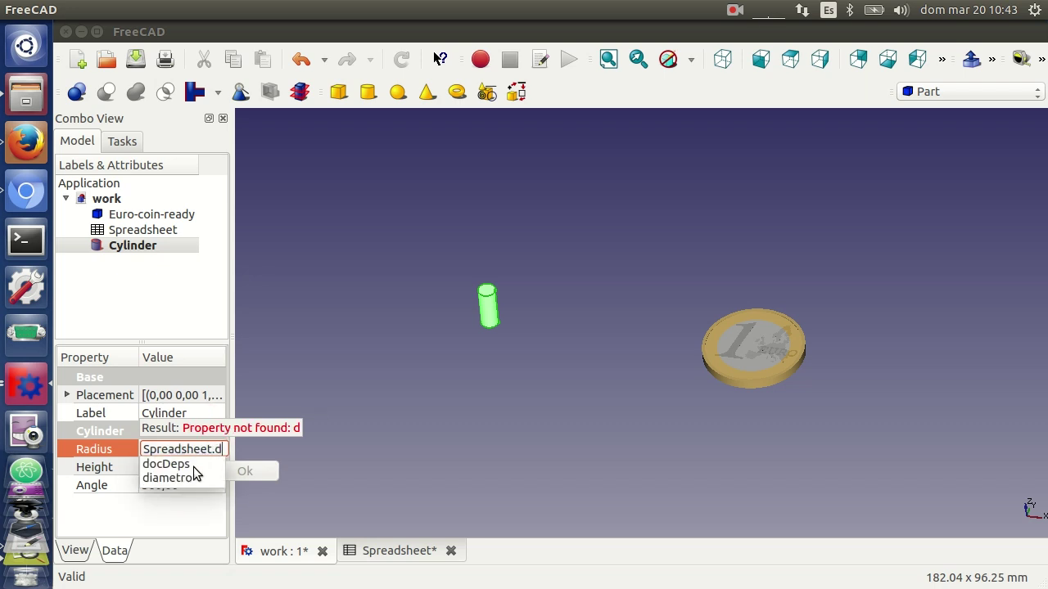
pyautogui.write('i')
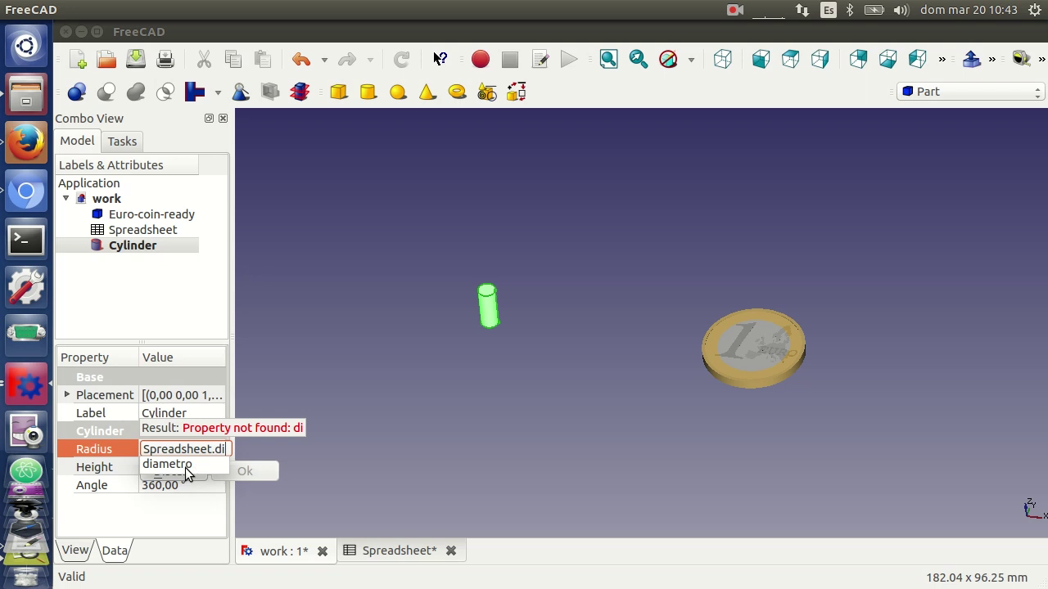
pyautogui.click(163, 467)
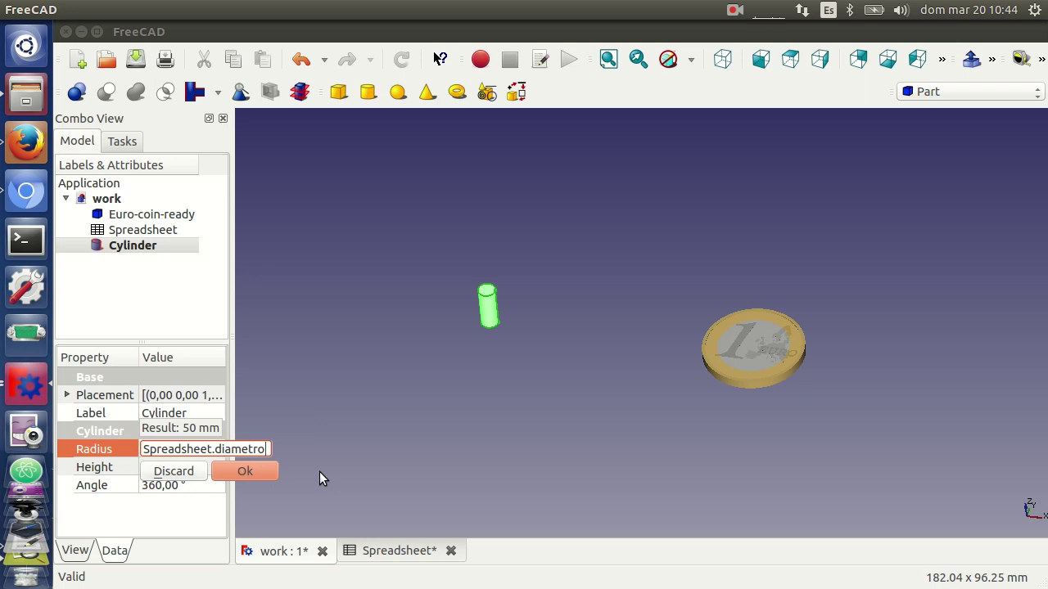
pyautogui.write('/')
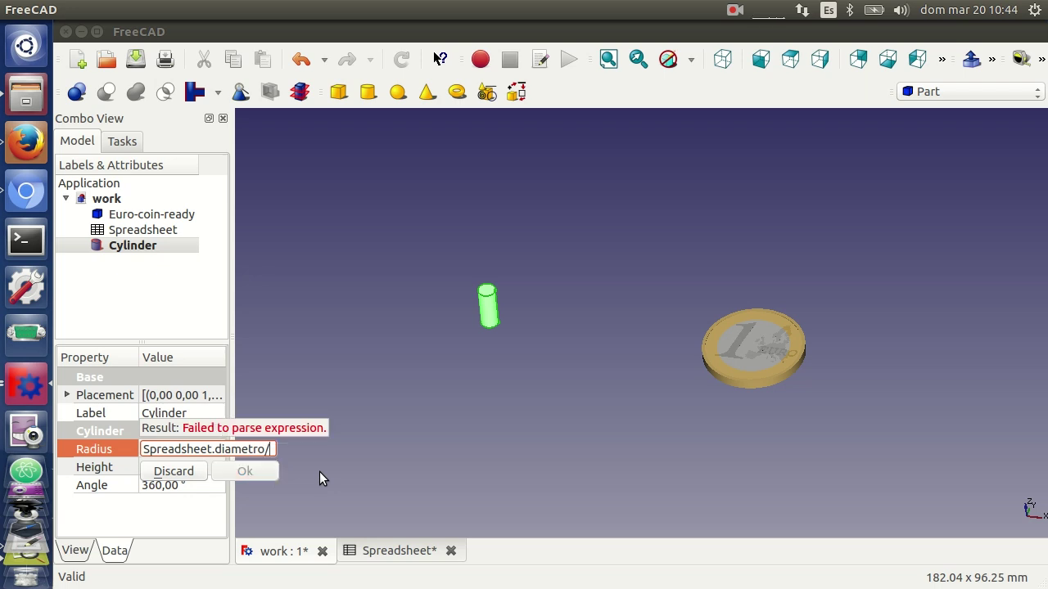
pyautogui.write('2')
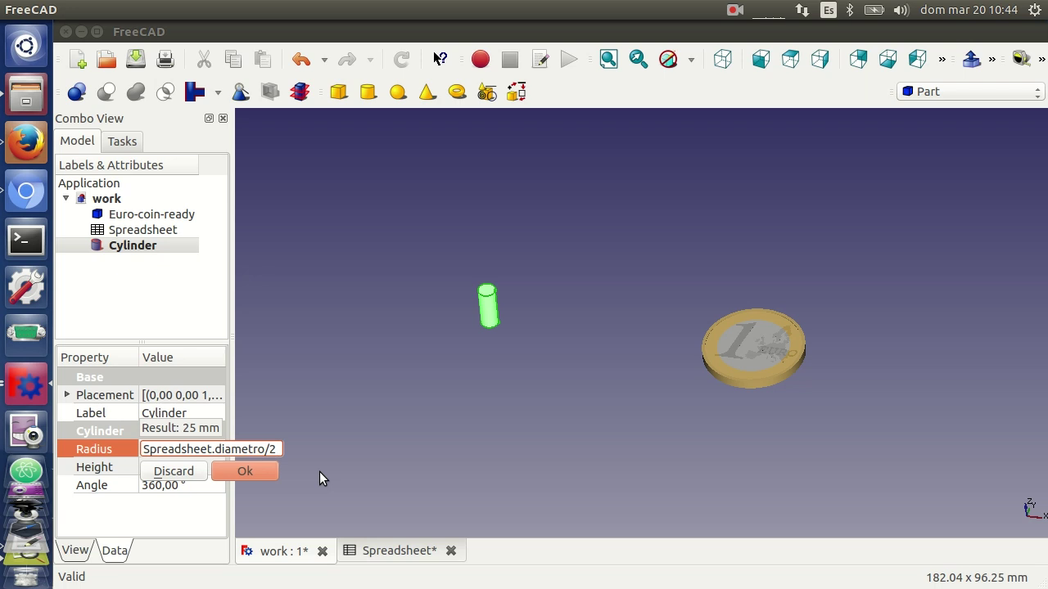
pyautogui.click(256, 473)
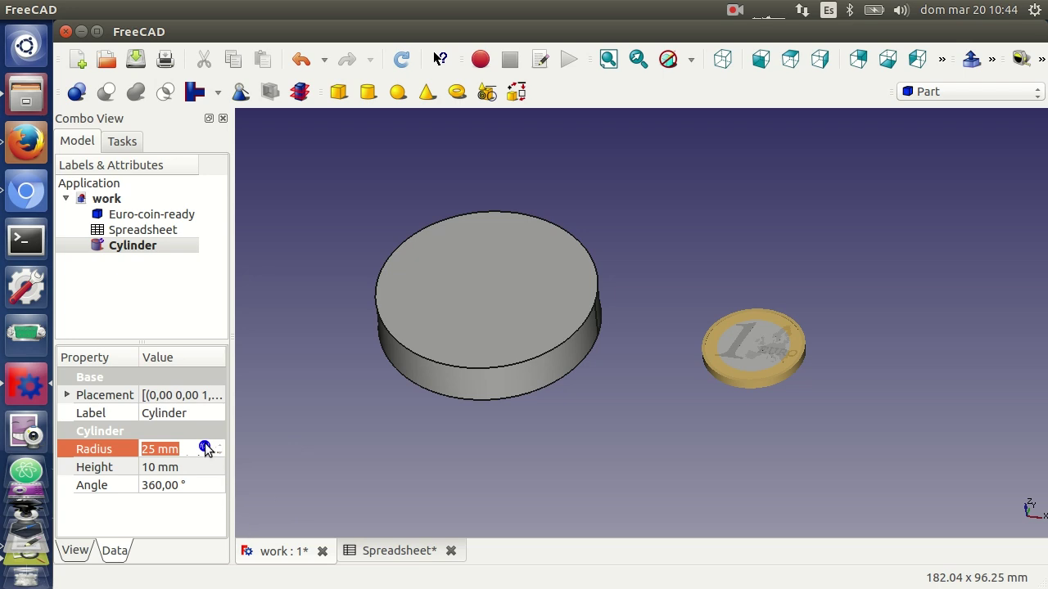
pyautogui.press('BackSpace')
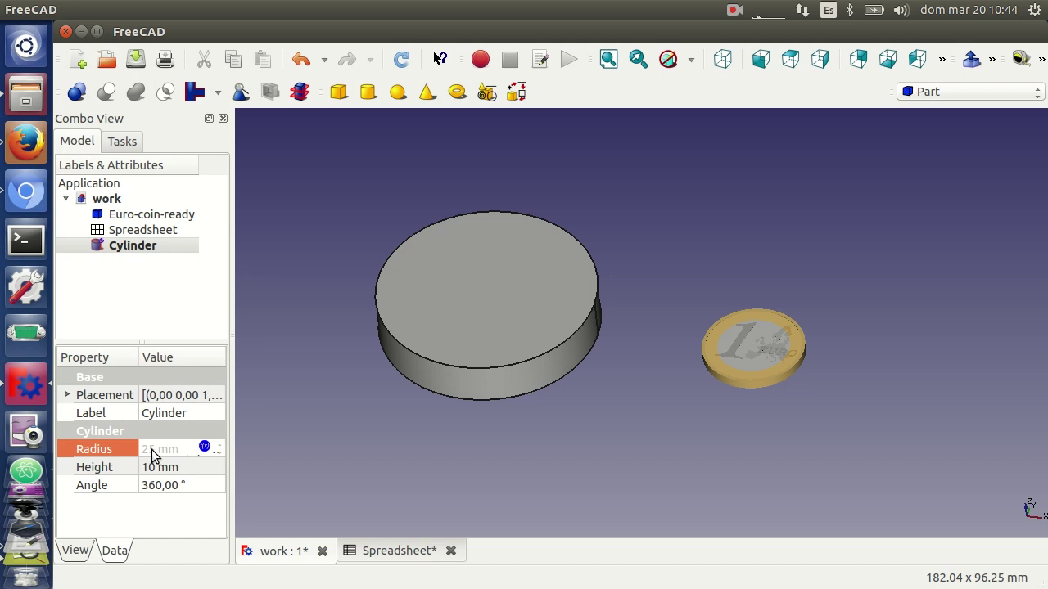
pyautogui.click(204, 447)
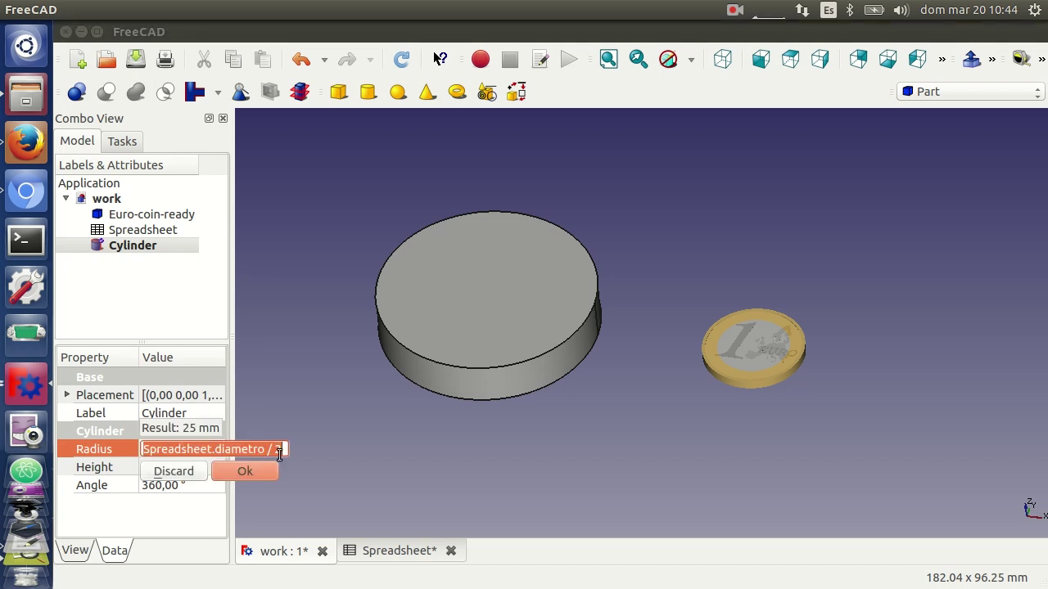
pyautogui.click(251, 471)
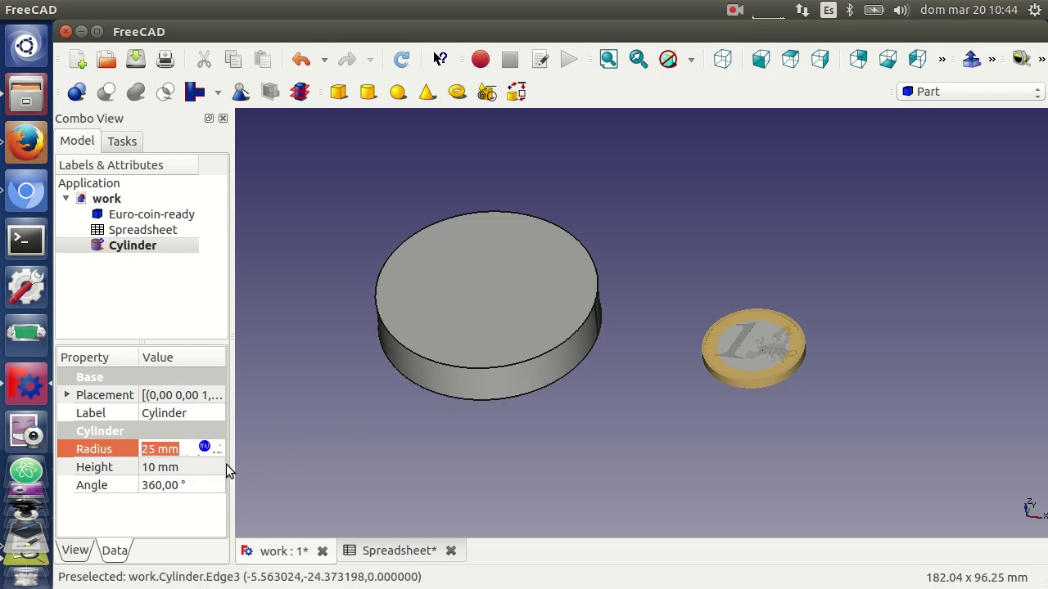
# - Set the Cylinder's Height expression to Spreadsheet.altura, making it 20 mm tall
pyautogui.click(190, 472)
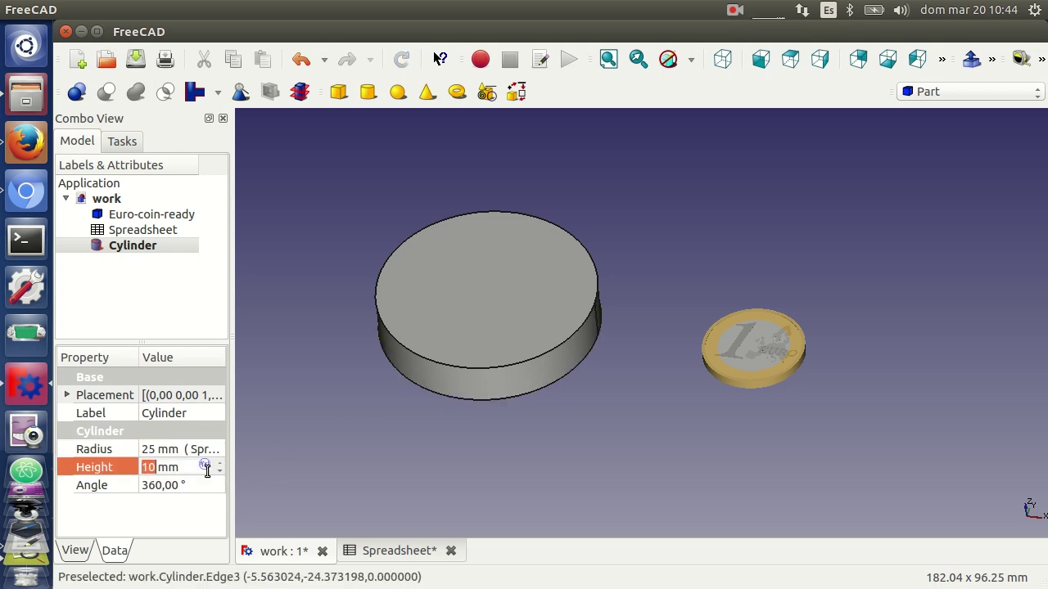
pyautogui.click(204, 464)
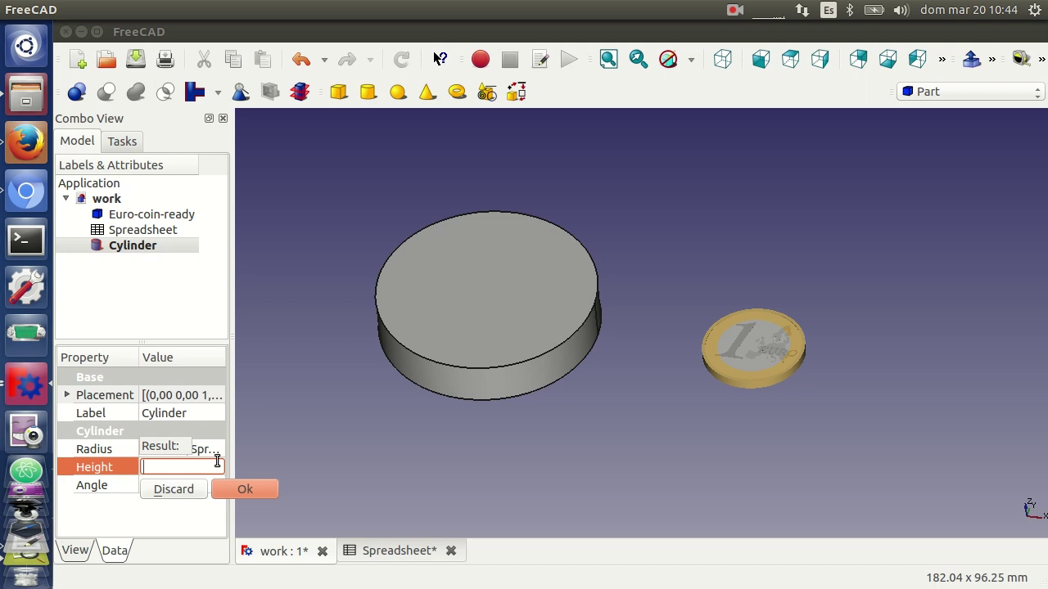
pyautogui.write('S')
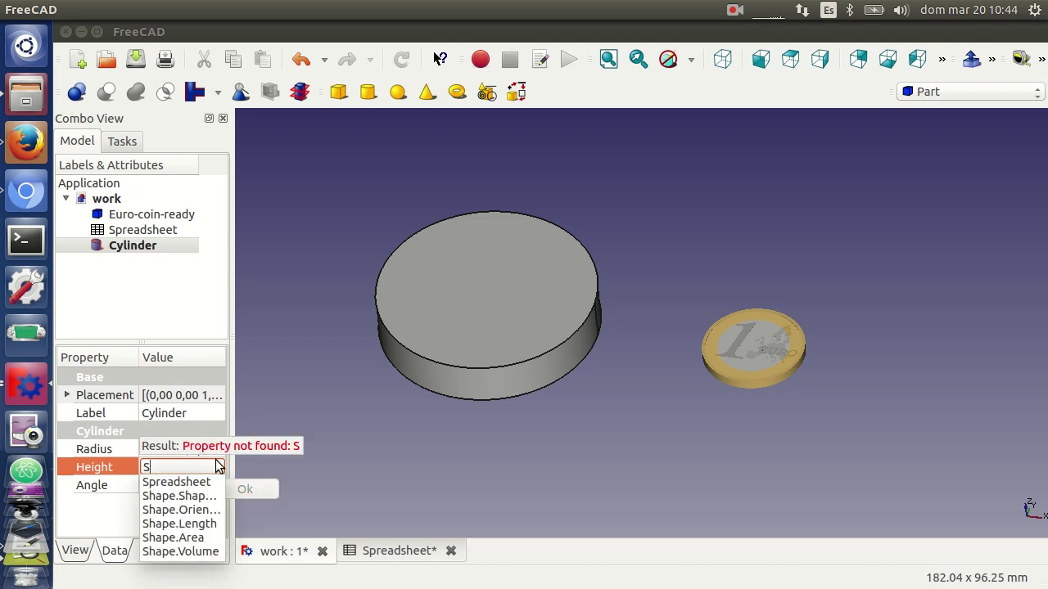
pyautogui.click(176, 483)
pyautogui.write('al')
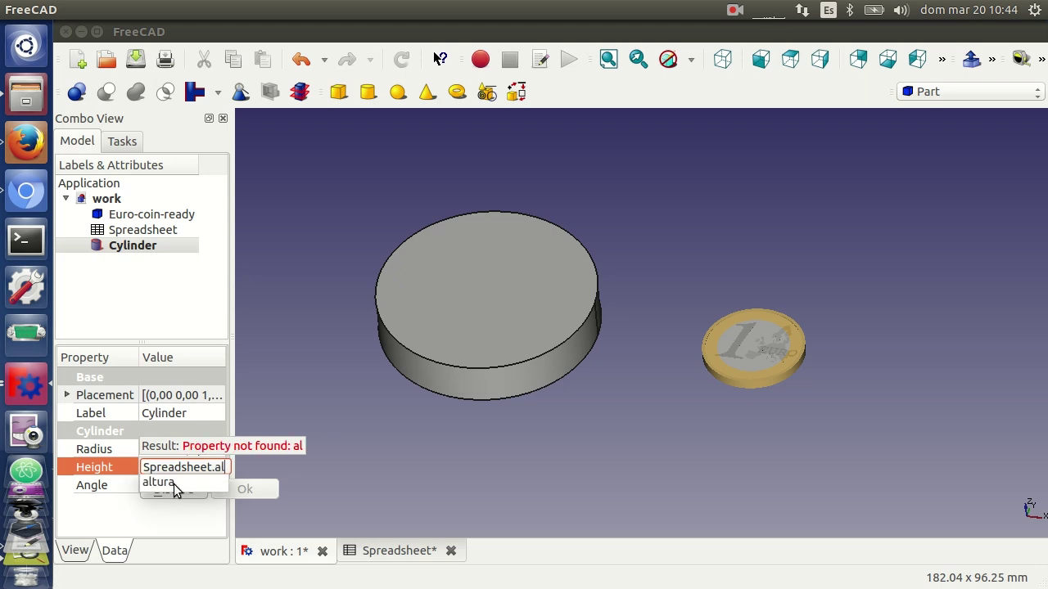
pyautogui.click(173, 485)
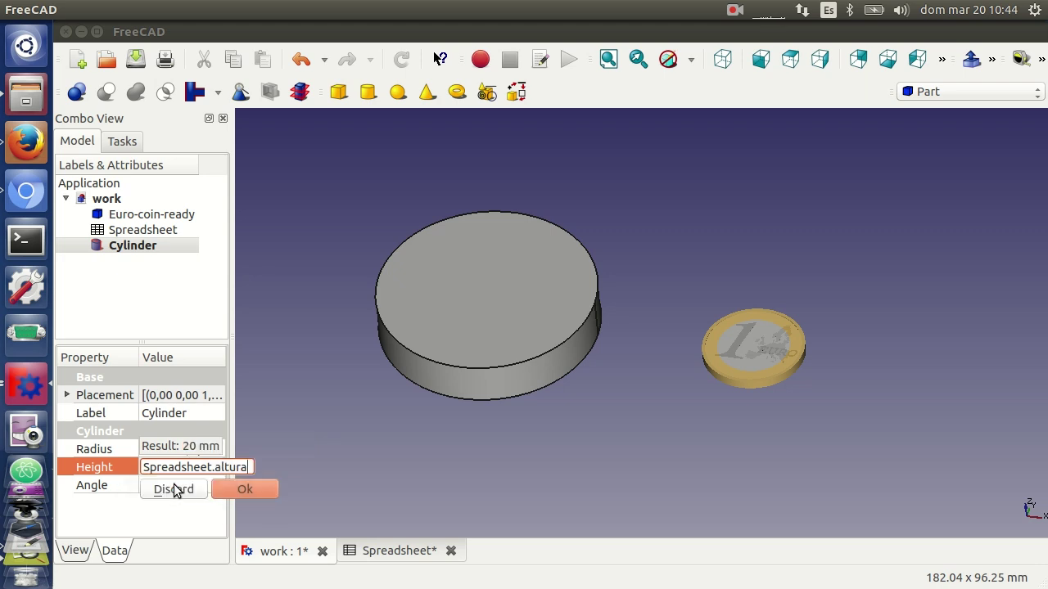
pyautogui.click(261, 488)
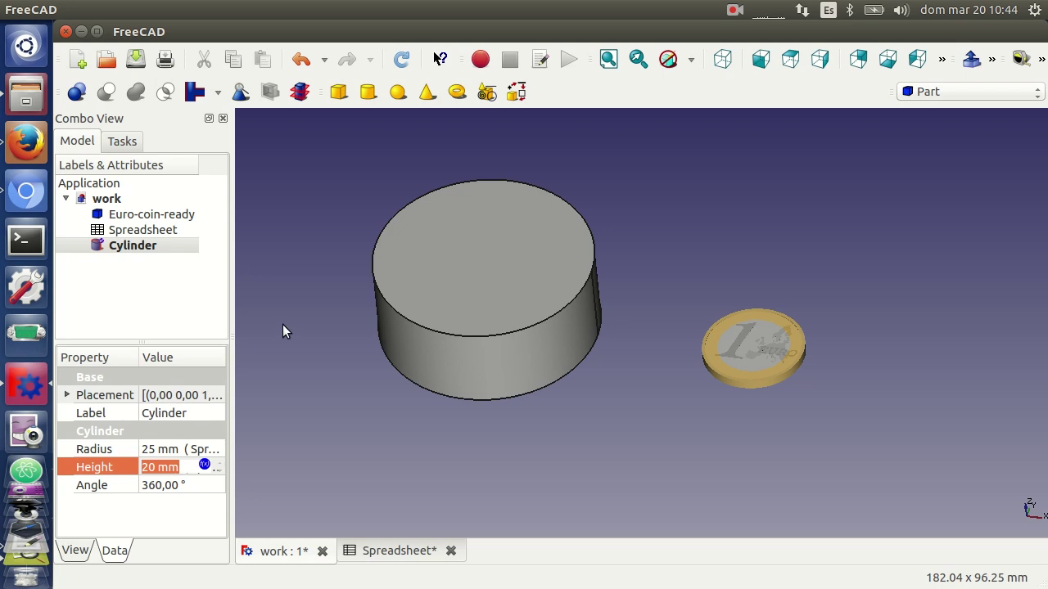
pyautogui.moveTo(573, 355)
pyautogui.mouseDown(button='middle')
pyautogui.moveTo(535, 349)
pyautogui.moveTo(548, 325)
pyautogui.moveTo(578, 342)
pyautogui.moveTo(620, 428)
pyautogui.moveTo(661, 423)
pyautogui.mouseUp(button='middle')
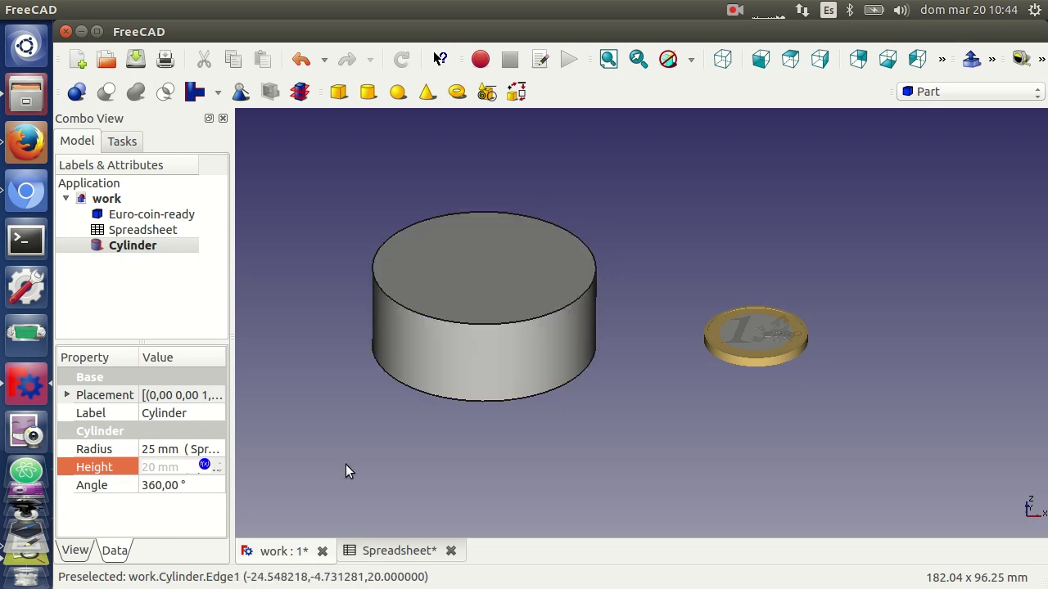
# - Create Cylinder001, hide the first Cylinder, and select Cylinder001
pyautogui.click(373, 91)
pyautogui.click(151, 247)
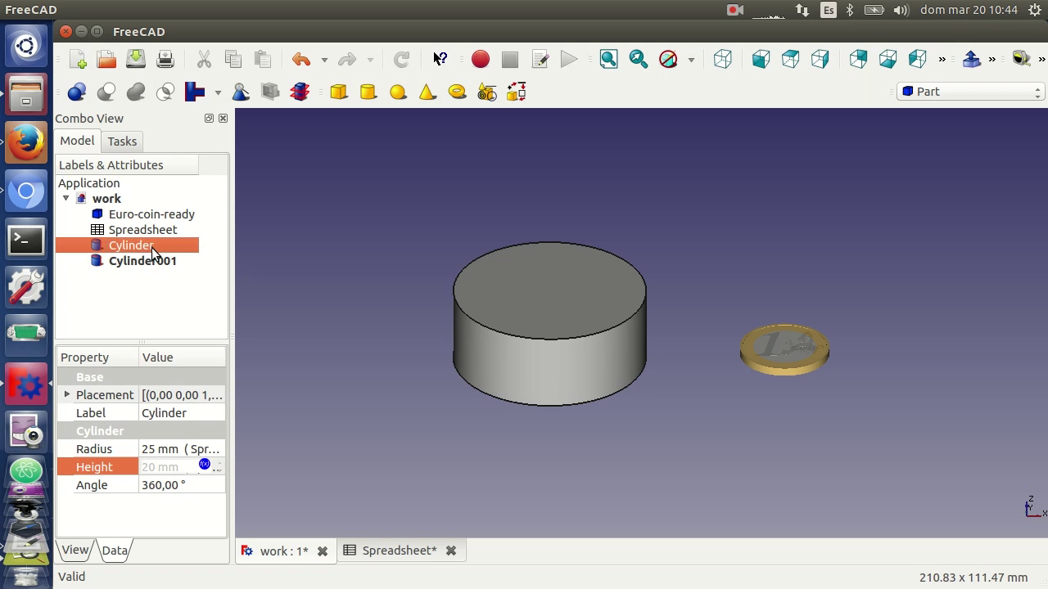
pyautogui.press('space')
pyautogui.click(162, 260)
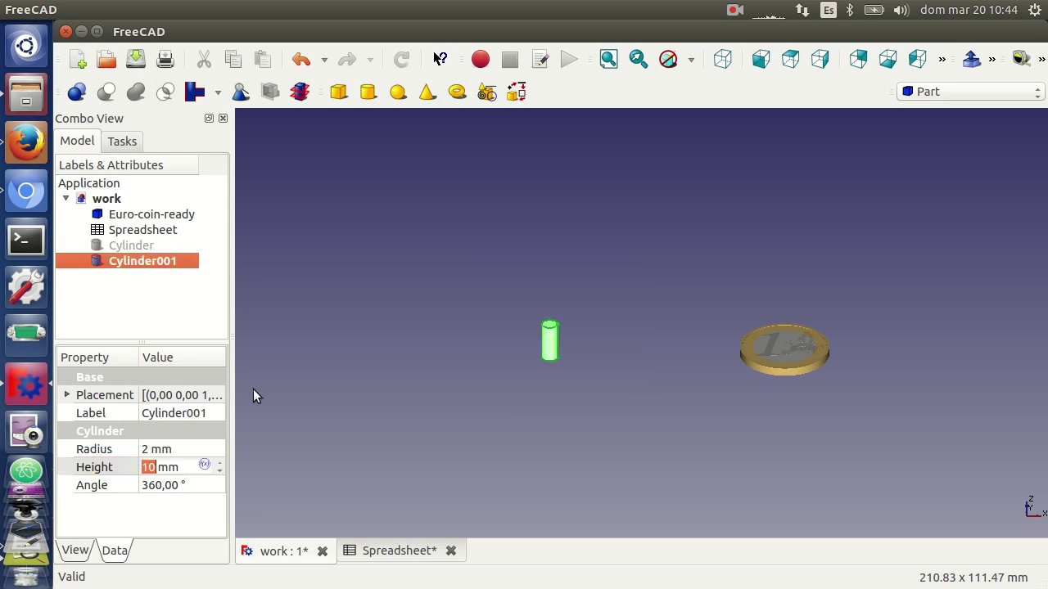
# - Set Cylinder001's Radius expression to Spreadsheet.diametro/2 - 3, giving 22 mm
pyautogui.click(184, 448)
pyautogui.click(205, 447)
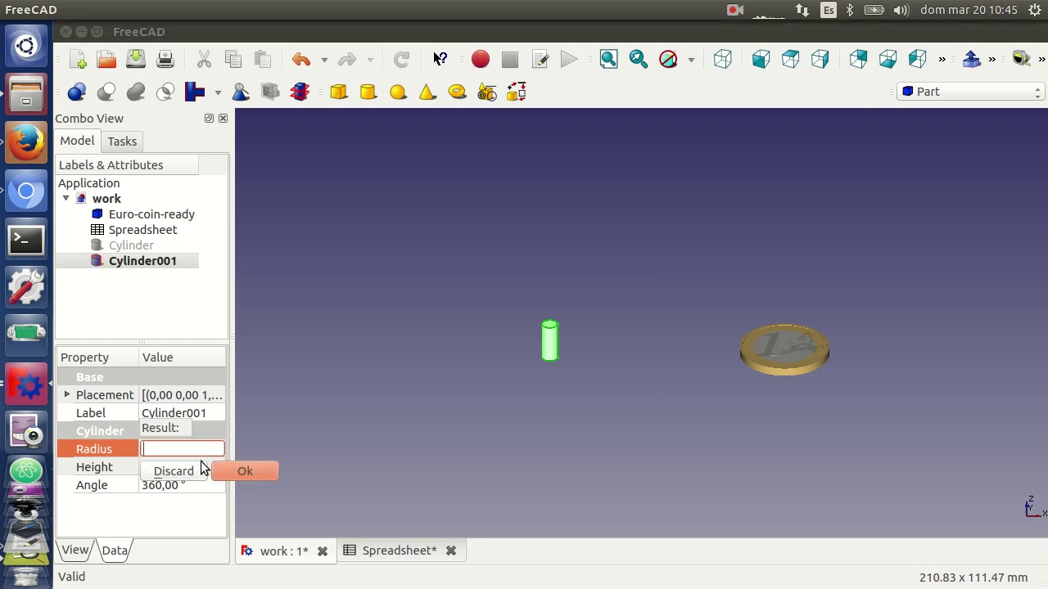
pyautogui.write('Spre')
pyautogui.press('Return')
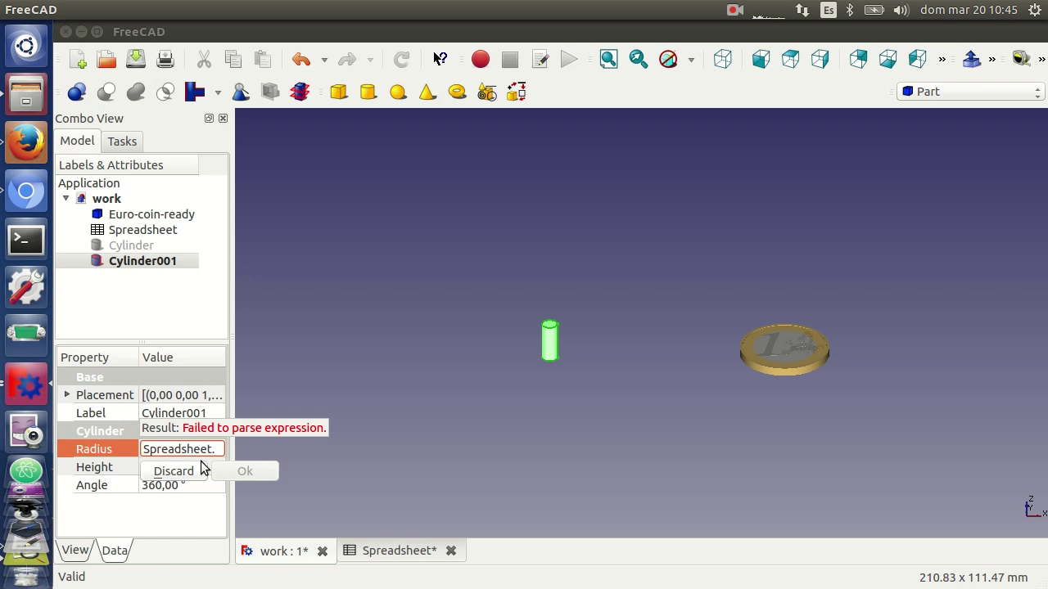
pyautogui.write('di')
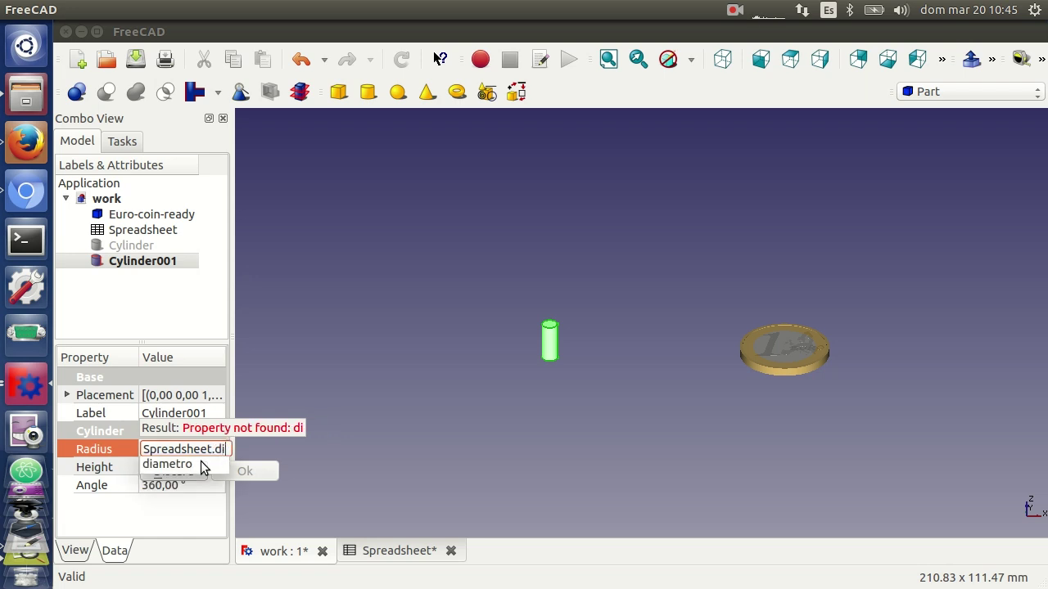
pyautogui.click(203, 465)
pyautogui.write('/2')
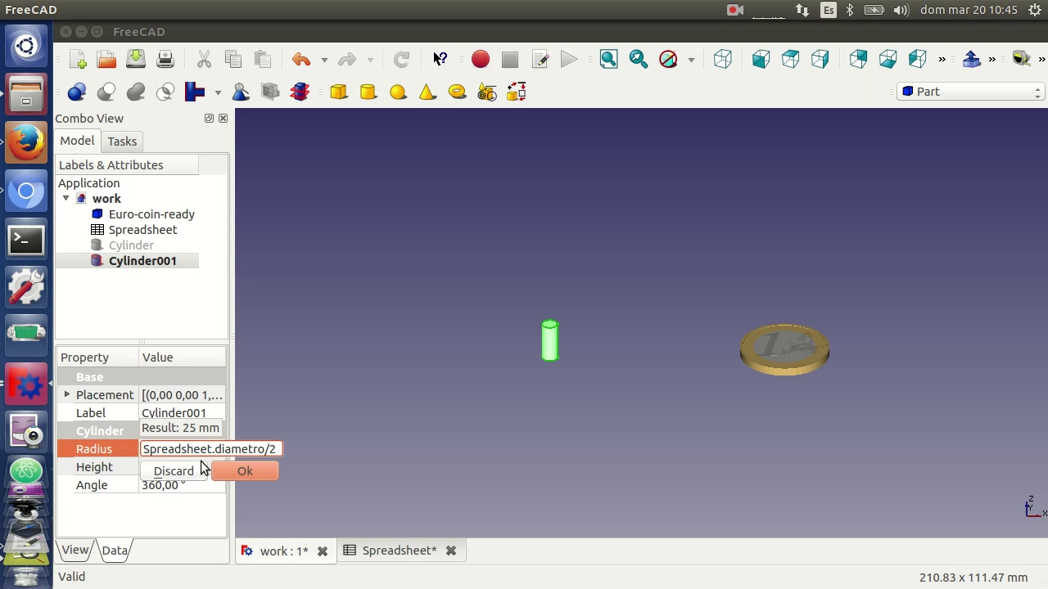
pyautogui.write(' -')
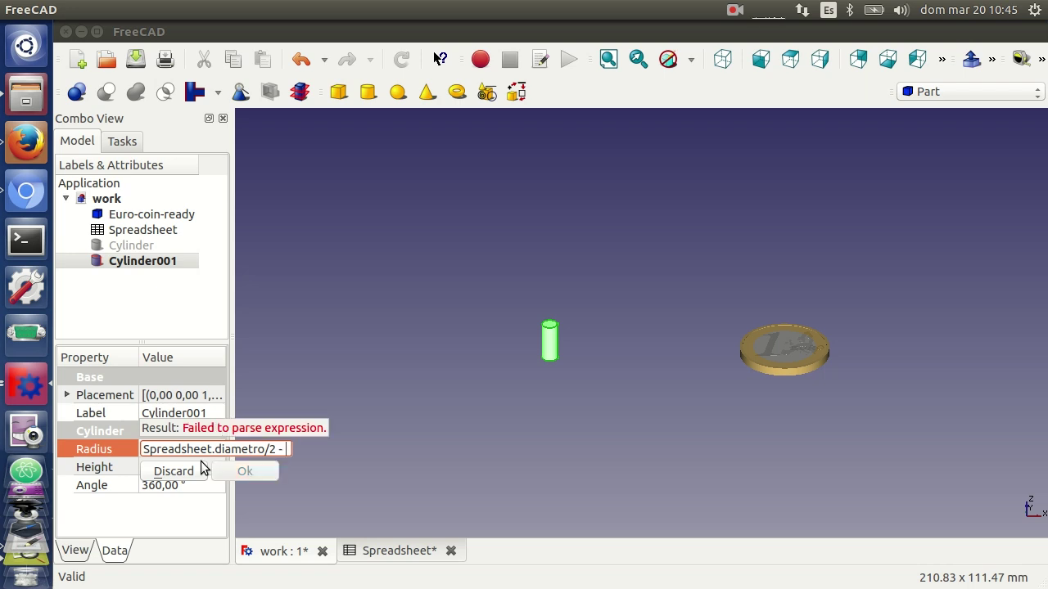
pyautogui.write(' 3')
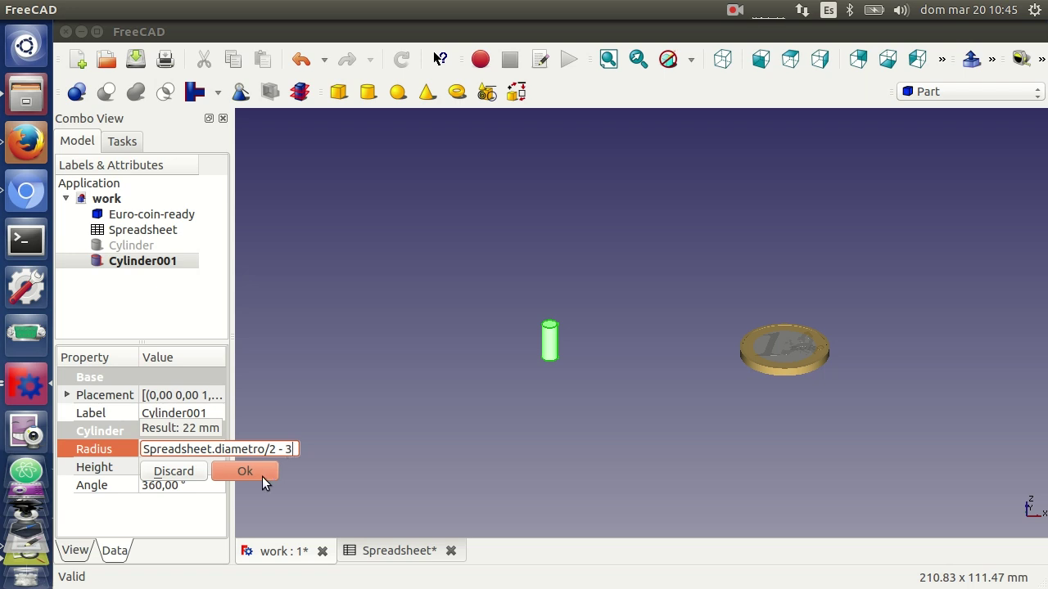
pyautogui.click(259, 472)
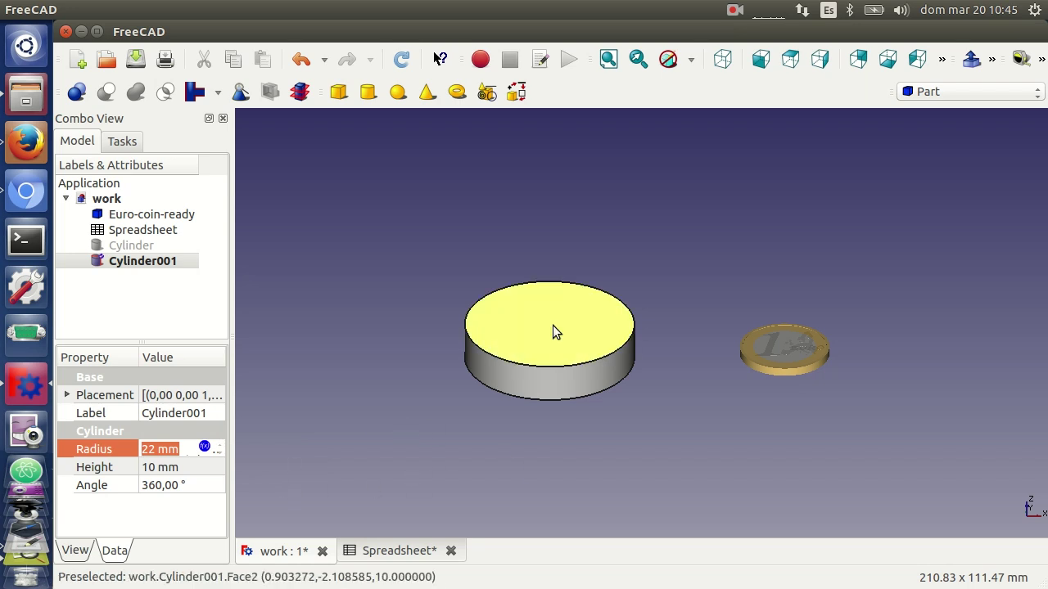
# - Bind Cylinder001's Height to the expression Spreadsheet.altura, making it 20 mm tall
pyautogui.click(195, 469)
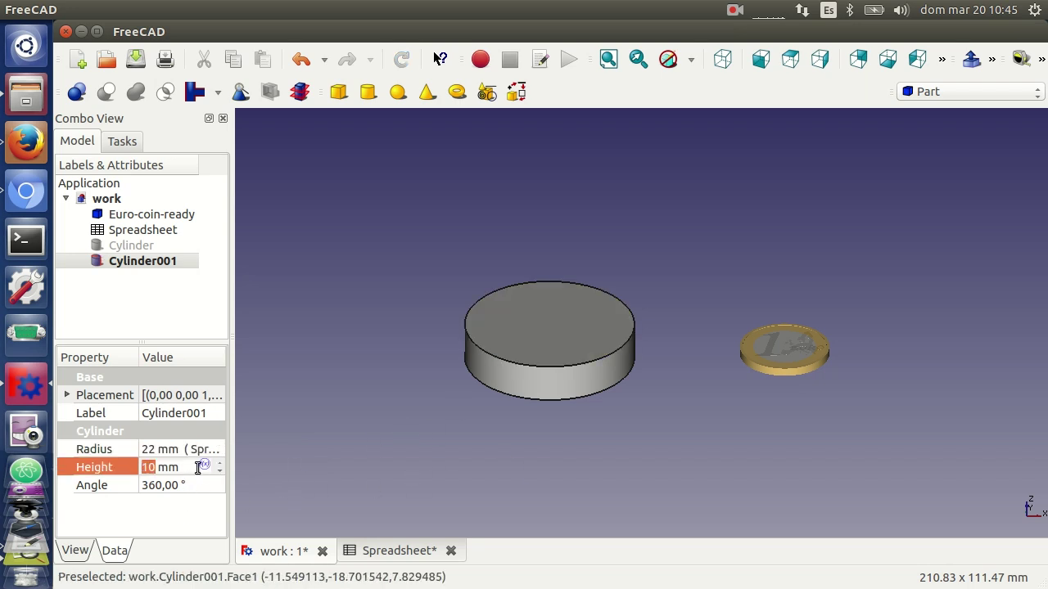
pyautogui.click(205, 465)
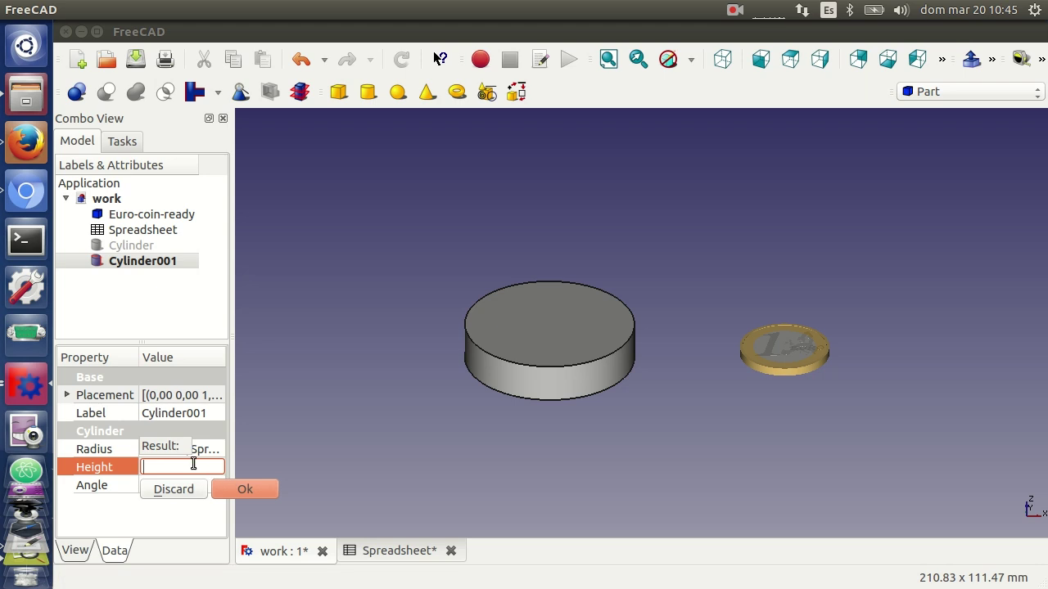
pyautogui.write('Spre')
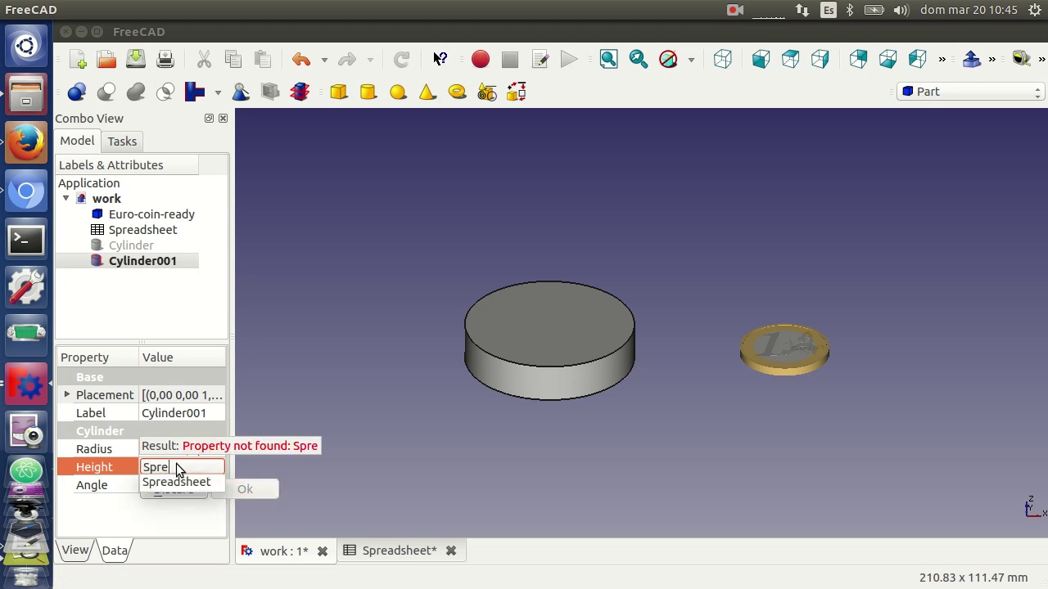
pyautogui.click(206, 481)
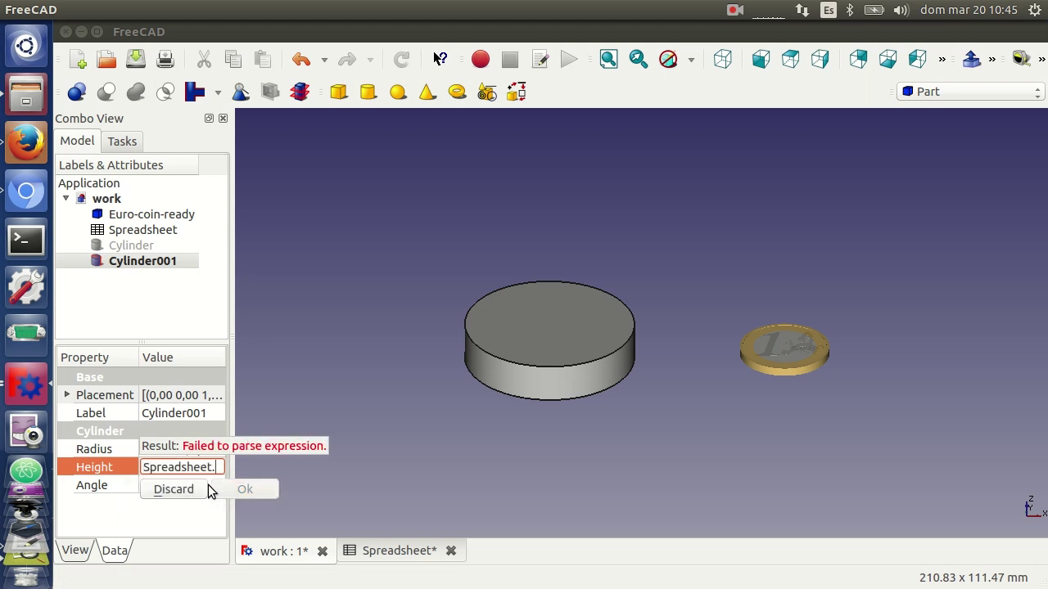
pyautogui.write('al')
pyautogui.click(208, 483)
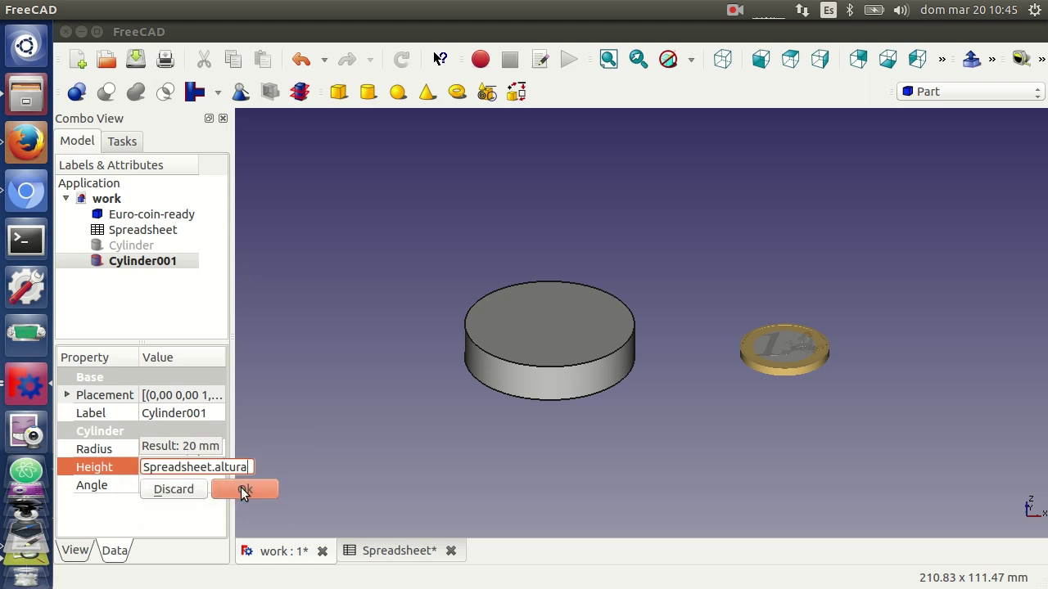
pyautogui.click(240, 487)
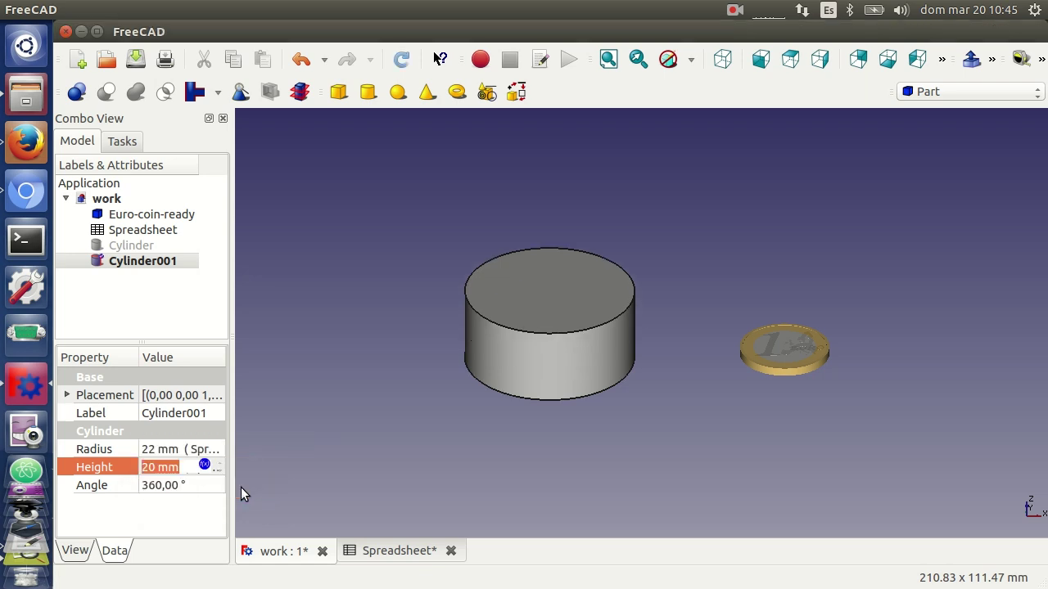
pyautogui.click(67, 396)
# - Move Cylinder001's placement to z = 3 mm and make the outer Cylinder visible again
pyautogui.click(84, 450)
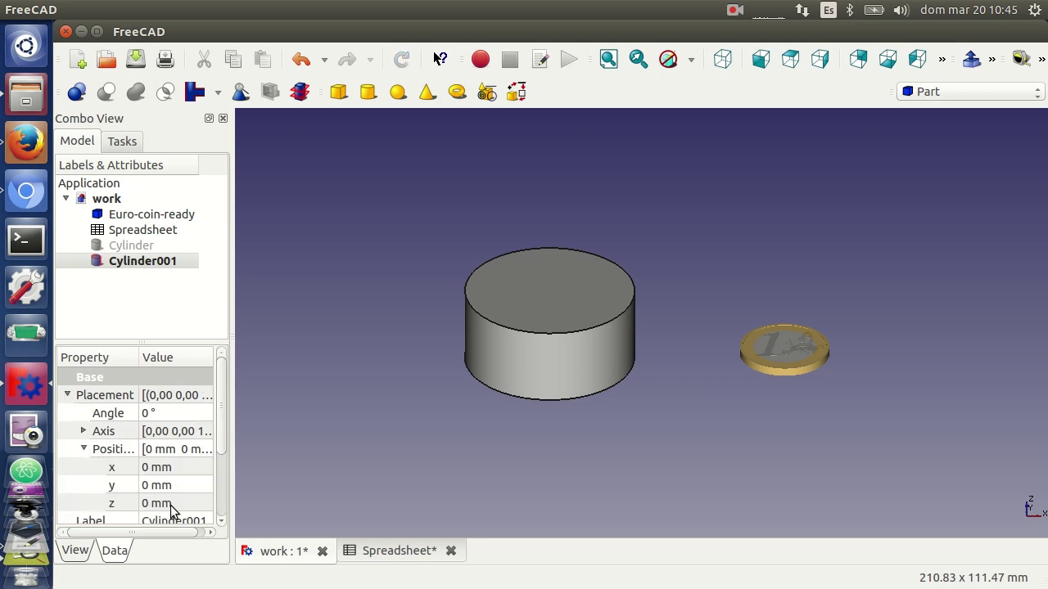
pyautogui.click(180, 503)
pyautogui.scroll(1, 176, 503)
pyautogui.scroll(1, 174, 502)
pyautogui.scroll(1, 174, 502)
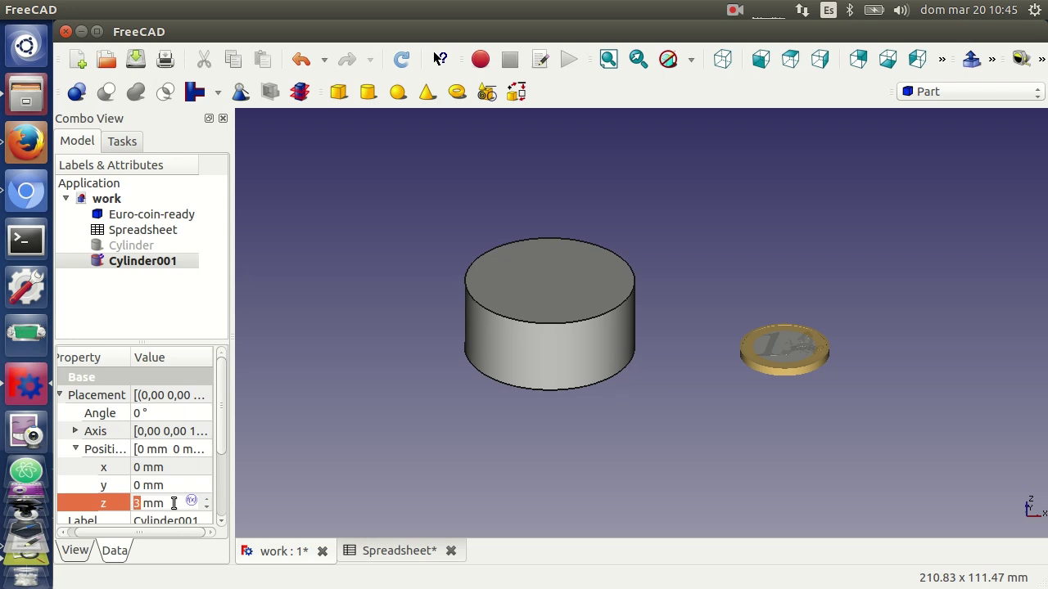
pyautogui.click(174, 507)
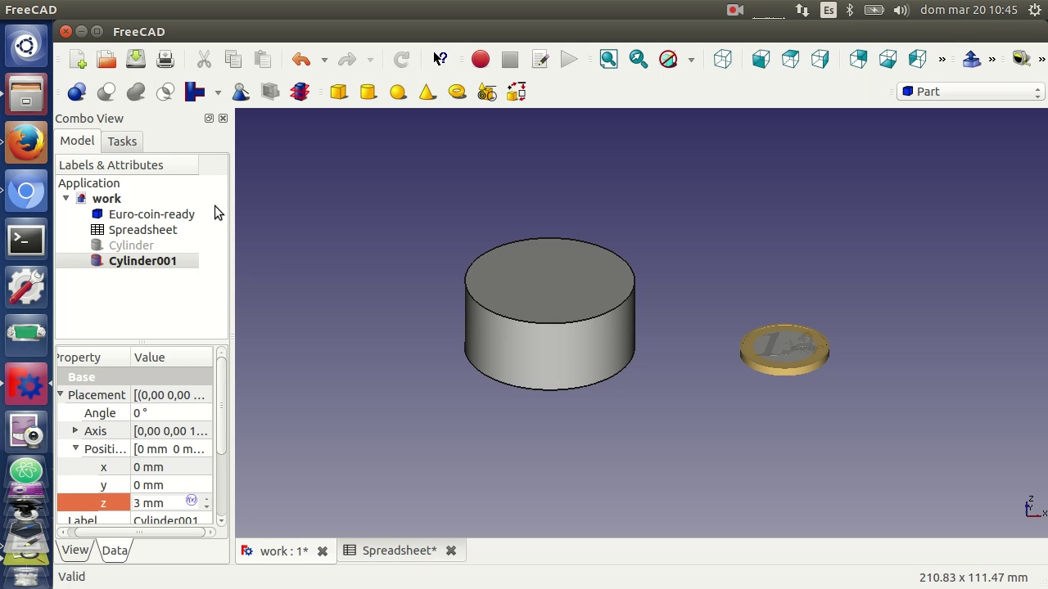
pyautogui.click(147, 246)
pyautogui.press('space')
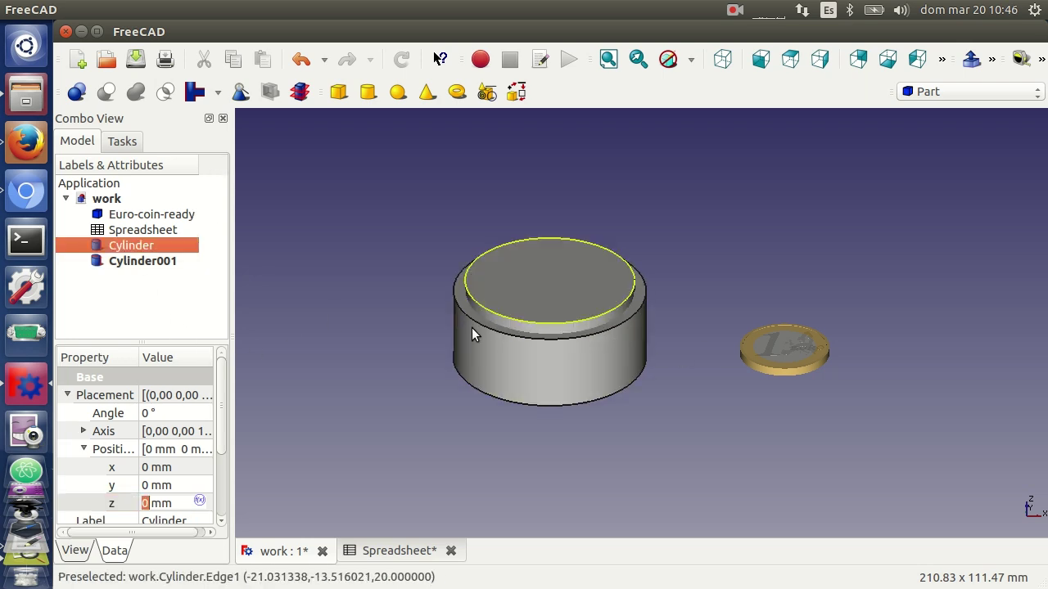
# - Cut Cylinder001 from Cylinder to form a hollow container with a 3 mm floor
pyautogui.keyDown('ctrl'); pyautogui.click(139, 259); pyautogui.keyUp('ctrl')
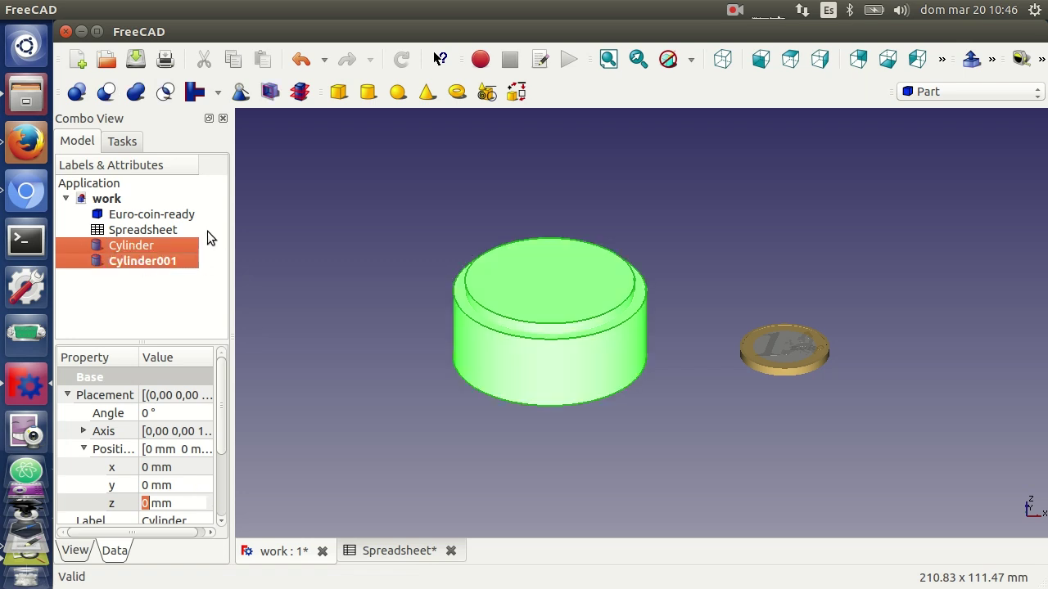
pyautogui.click(114, 98)
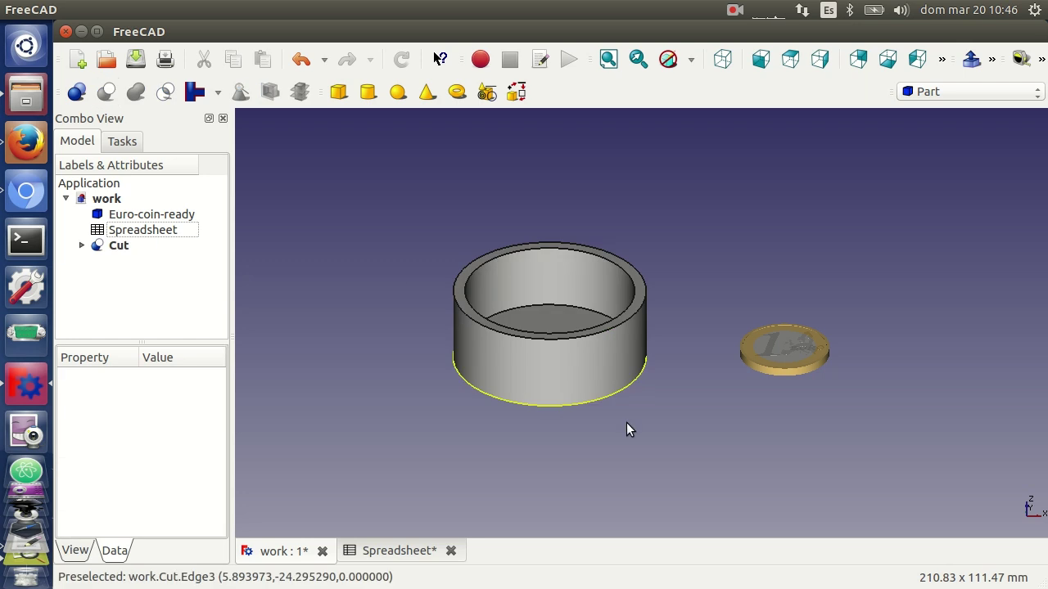
pyautogui.scroll(-1, 654, 399)
pyautogui.scroll(1, 654, 399)
pyautogui.moveTo(652, 397)
pyautogui.mouseDown(button='middle')
pyautogui.moveTo(625, 431)
pyautogui.moveTo(613, 394)
pyautogui.mouseUp(button='middle')
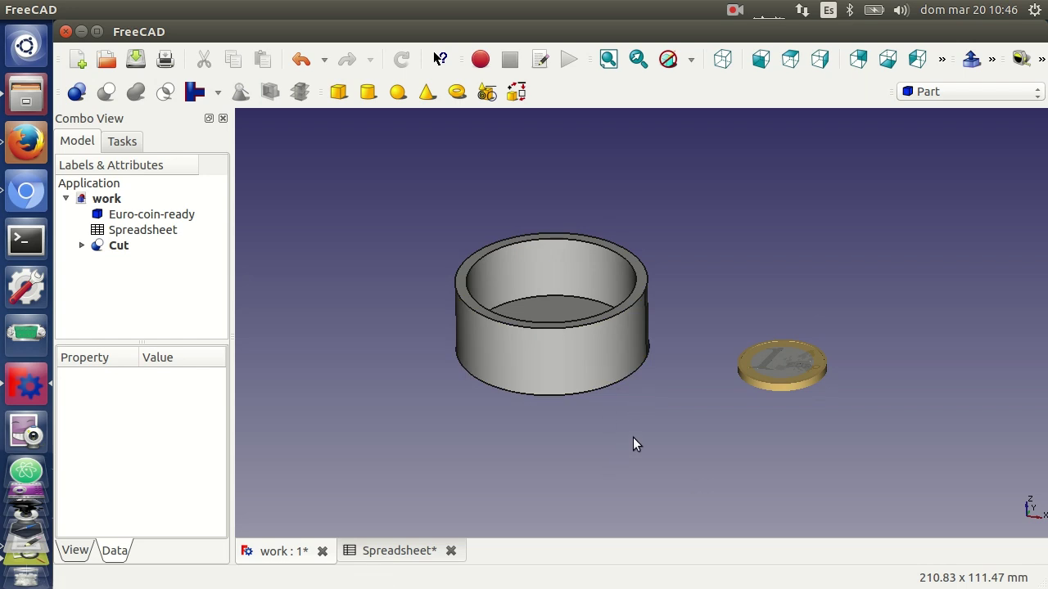
# - Tile the 3D view and Spreadsheet windows side by side and adjust their widths
pyautogui.click(342, 10)
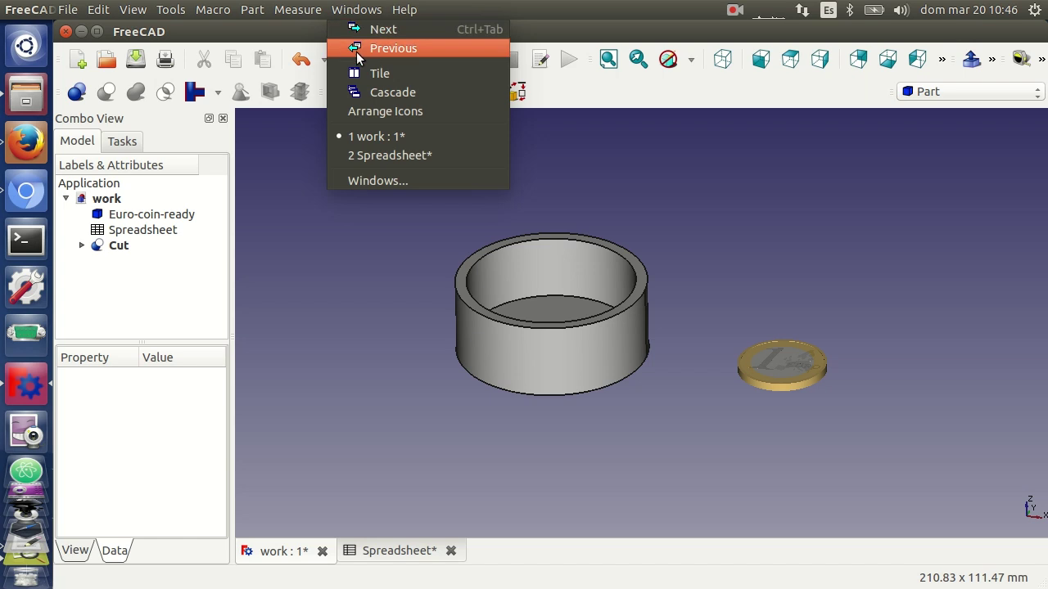
pyautogui.click(371, 113)
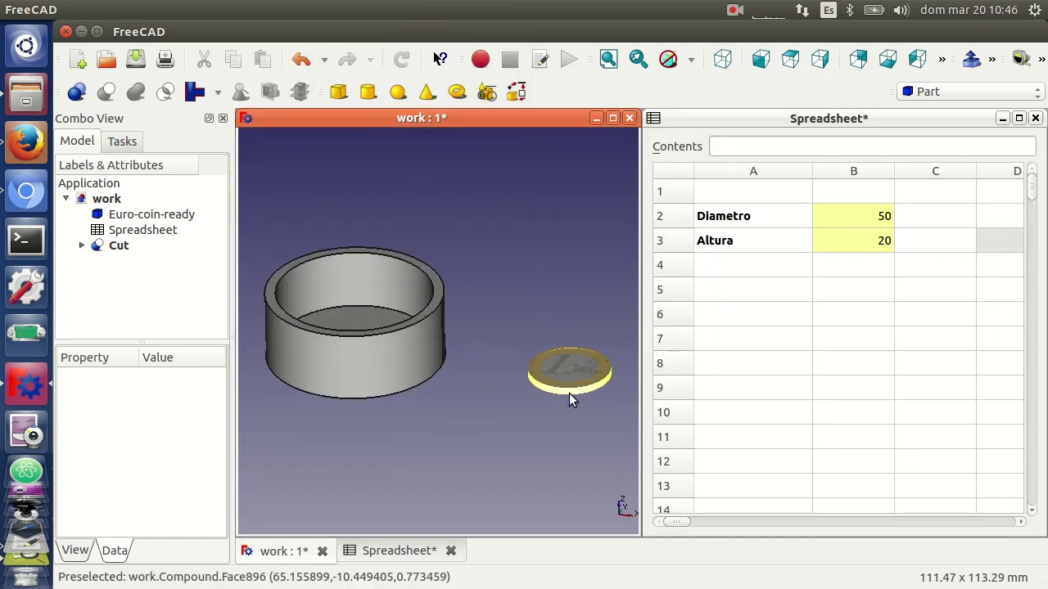
pyautogui.click(651, 280)
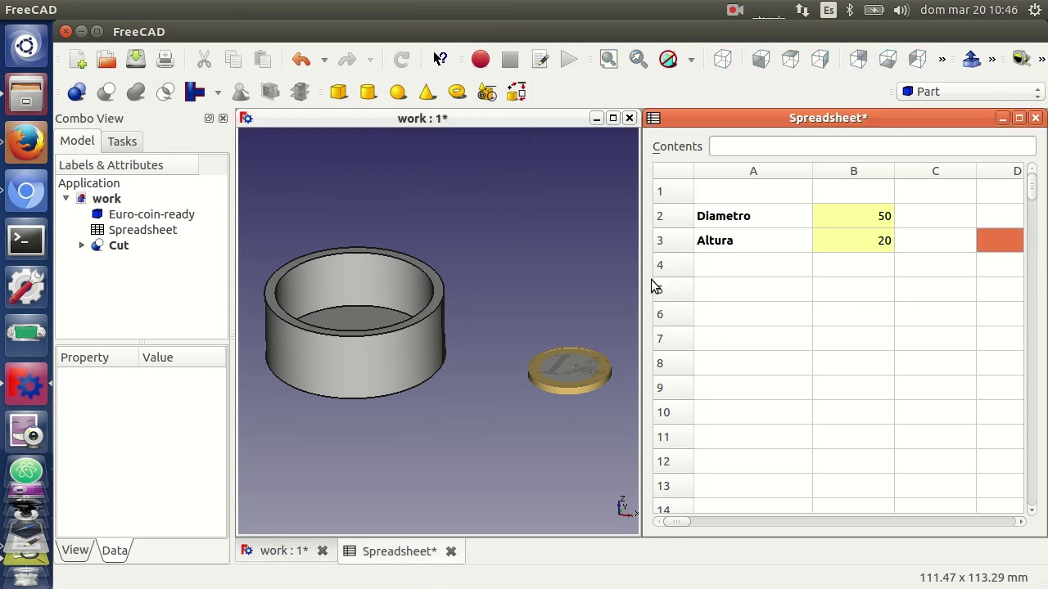
pyautogui.moveTo(643, 283); pyautogui.dragTo(717, 282)
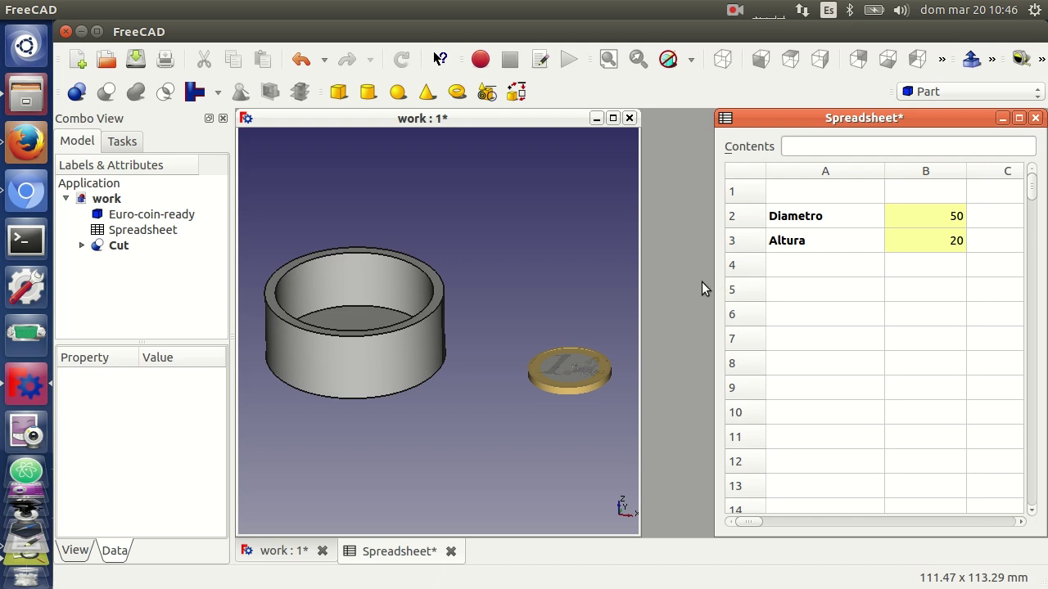
pyautogui.moveTo(640, 285); pyautogui.dragTo(713, 287)
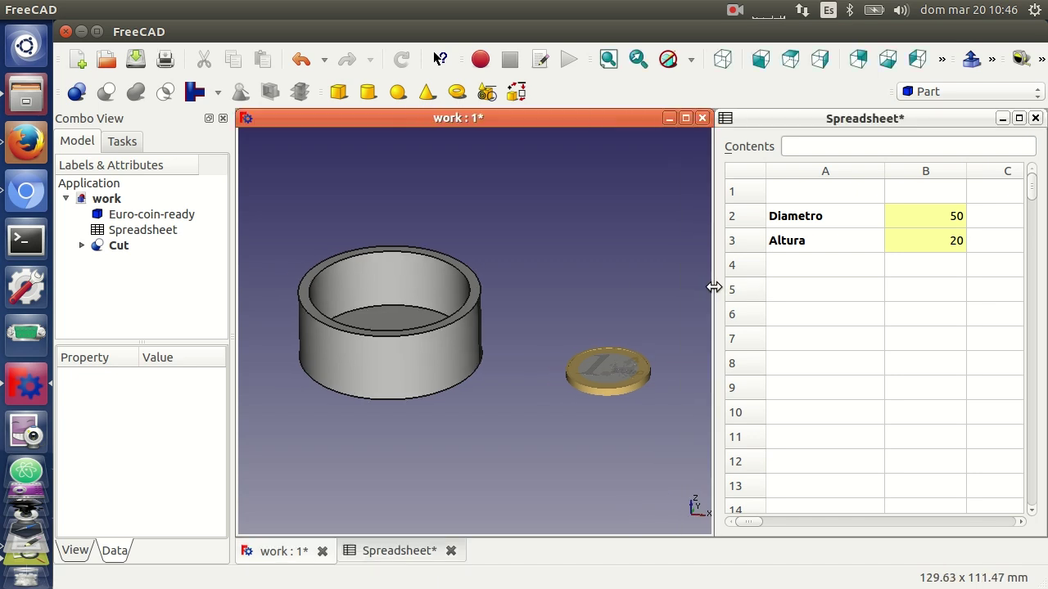
pyautogui.moveTo(548, 289)
pyautogui.mouseDown(button='middle')
pyautogui.moveTo(521, 338)
pyautogui.moveTo(519, 374)
pyautogui.moveTo(478, 400)
pyautogui.moveTo(461, 379)
pyautogui.moveTo(490, 397)
pyautogui.mouseUp(button='middle')
pyautogui.scroll(1, 481, 401)
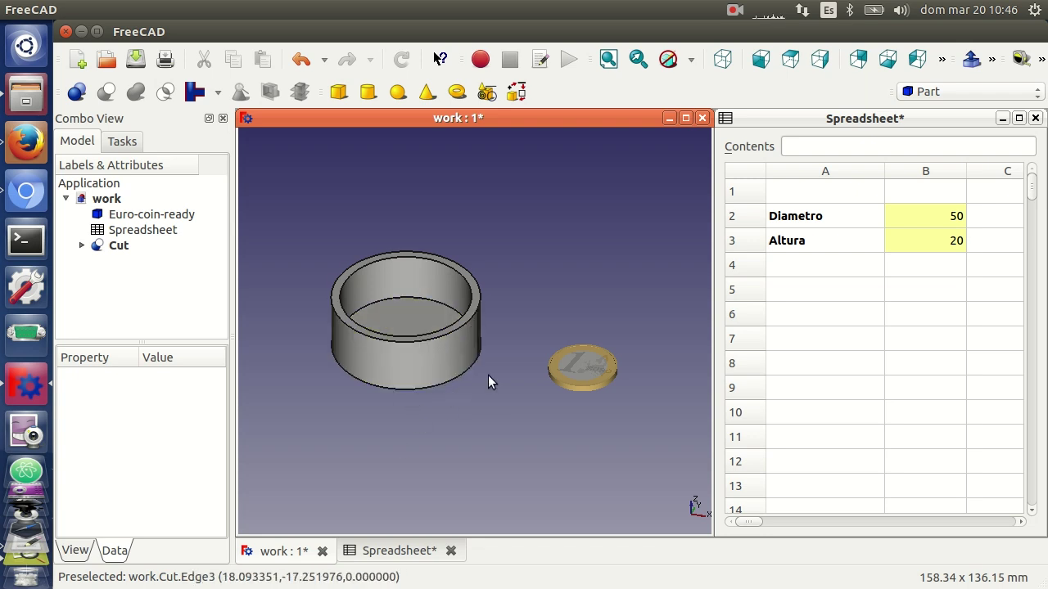
# - Change the spreadsheet's Diametro to 70 and Altura to 50
pyautogui.doubleClick(958, 215)
pyautogui.doubleClick(950, 215)
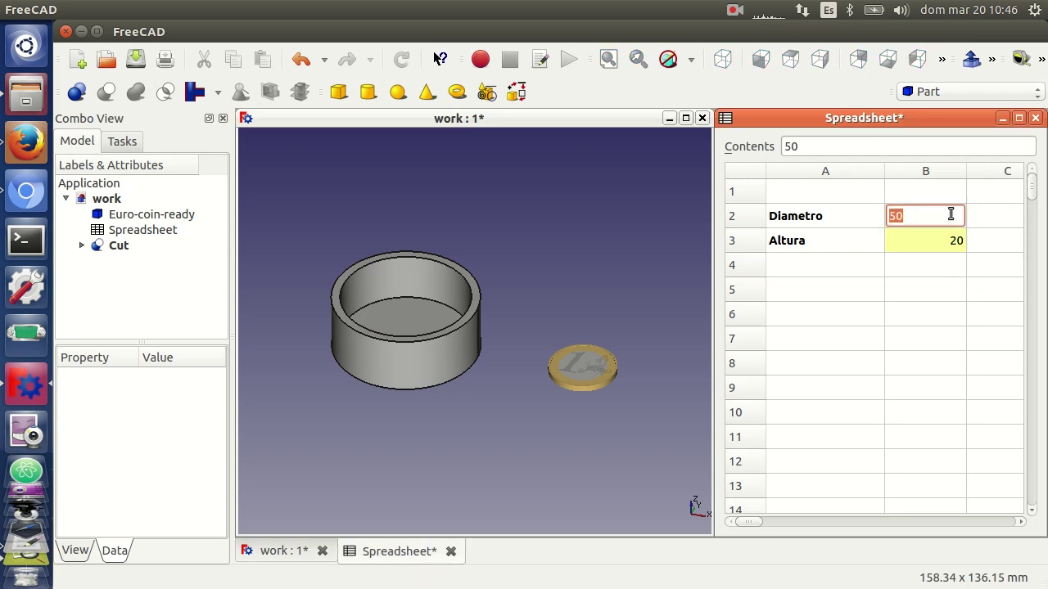
pyautogui.write('70')
pyautogui.press('Return')
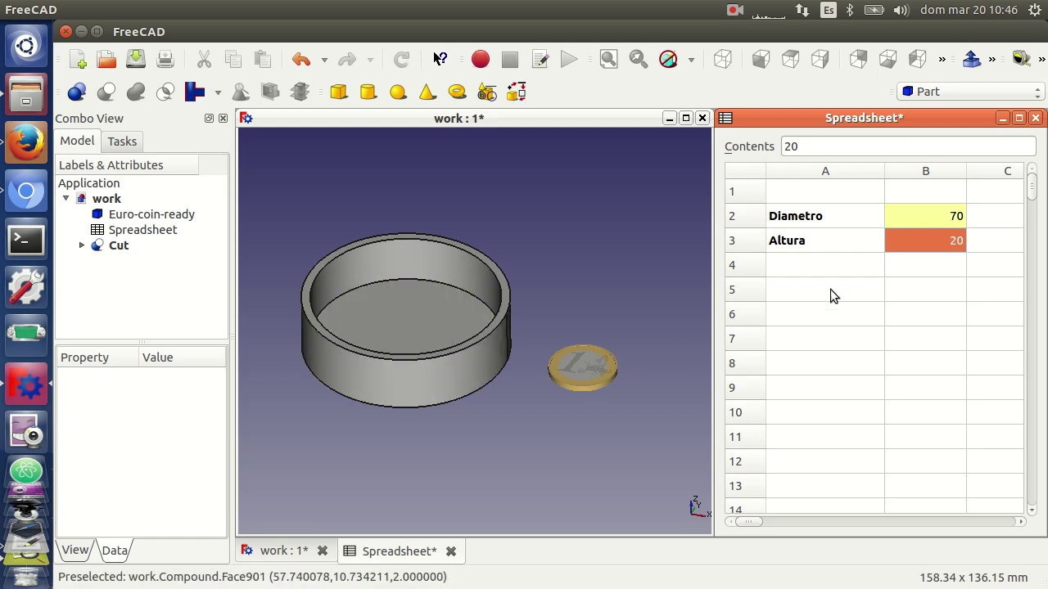
pyautogui.doubleClick(958, 244)
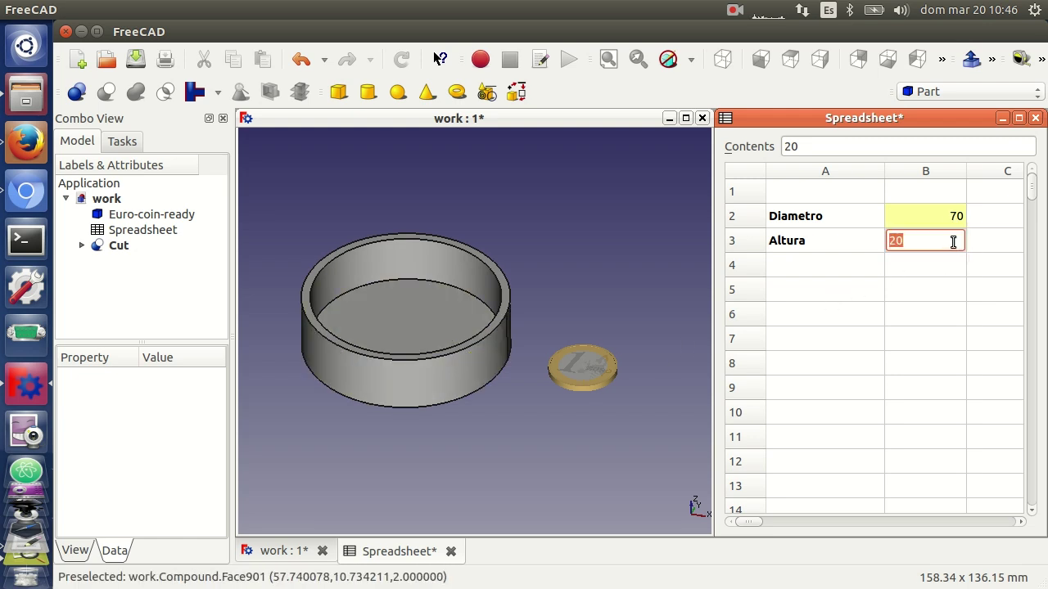
pyautogui.write('50')
pyautogui.press('Return')
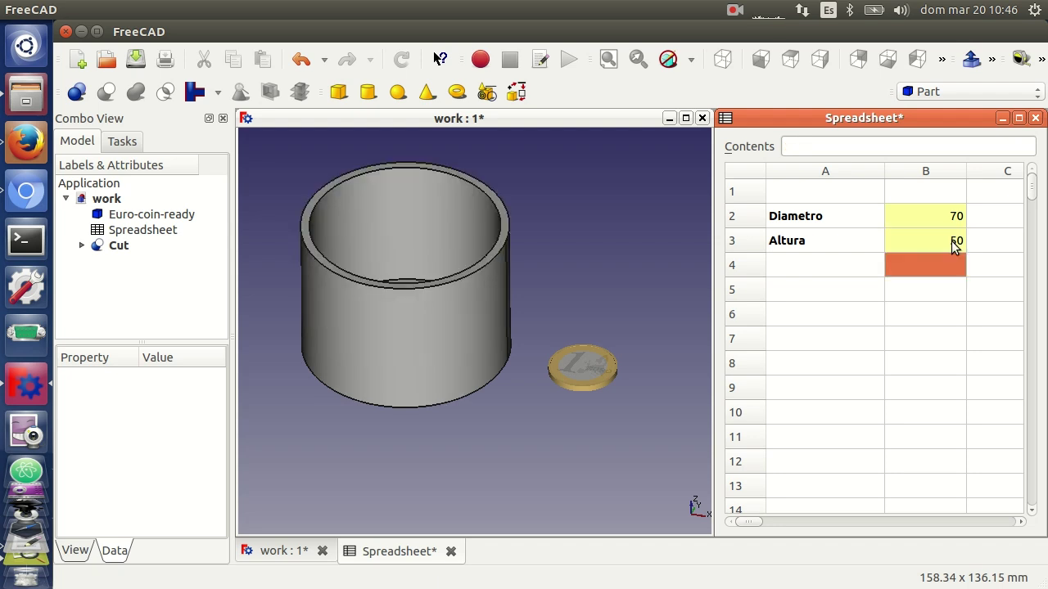
pyautogui.scroll(-2, 532, 395)
pyautogui.moveTo(433, 417); pyautogui.dragTo(411, 416, button='middle')
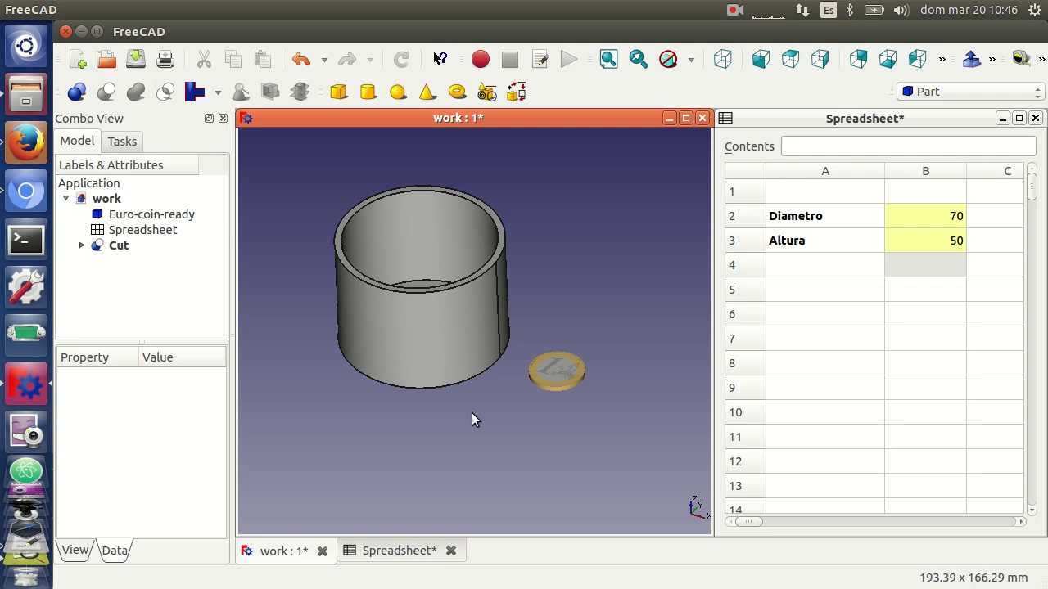
# - Change Diametro to 30 and Altura to 80, making a tall, narrow tube
pyautogui.doubleClick(962, 215)
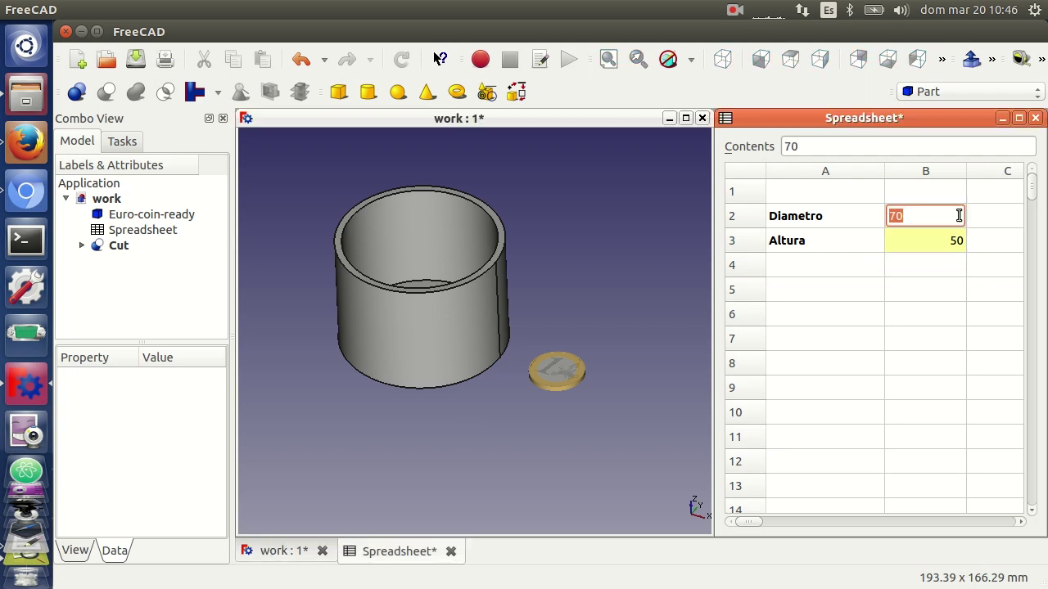
pyautogui.press('BackSpace')
pyautogui.write('30')
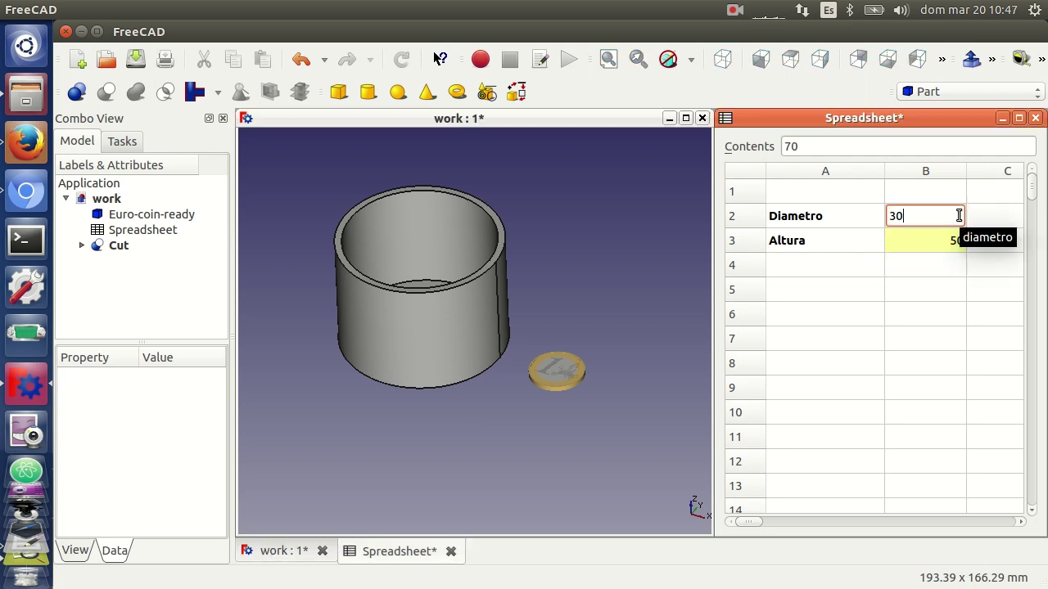
pyautogui.press('Return')
pyautogui.doubleClick(962, 240)
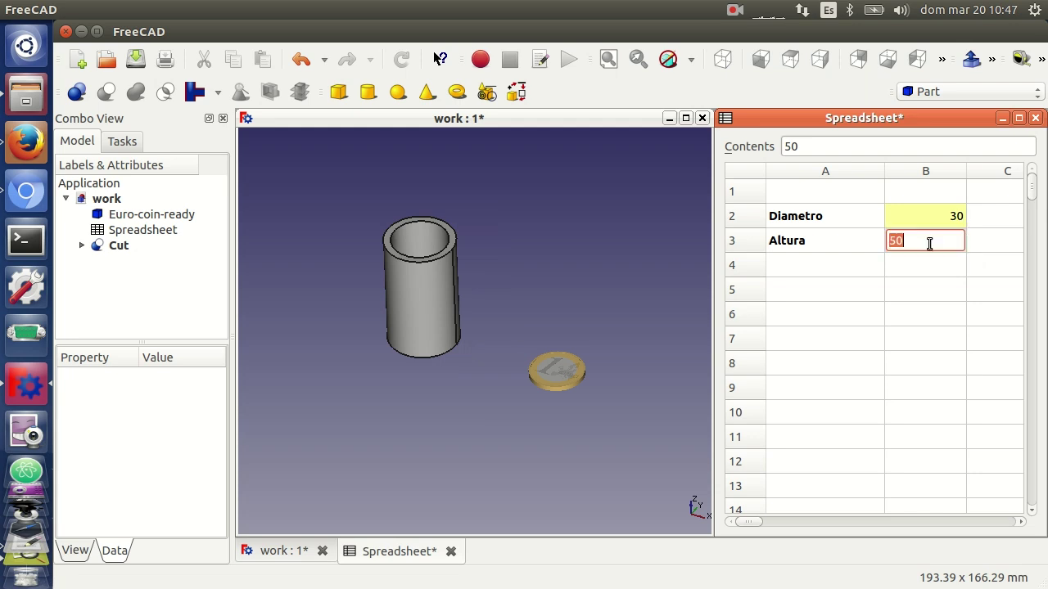
pyautogui.write('80')
pyautogui.press('Return')
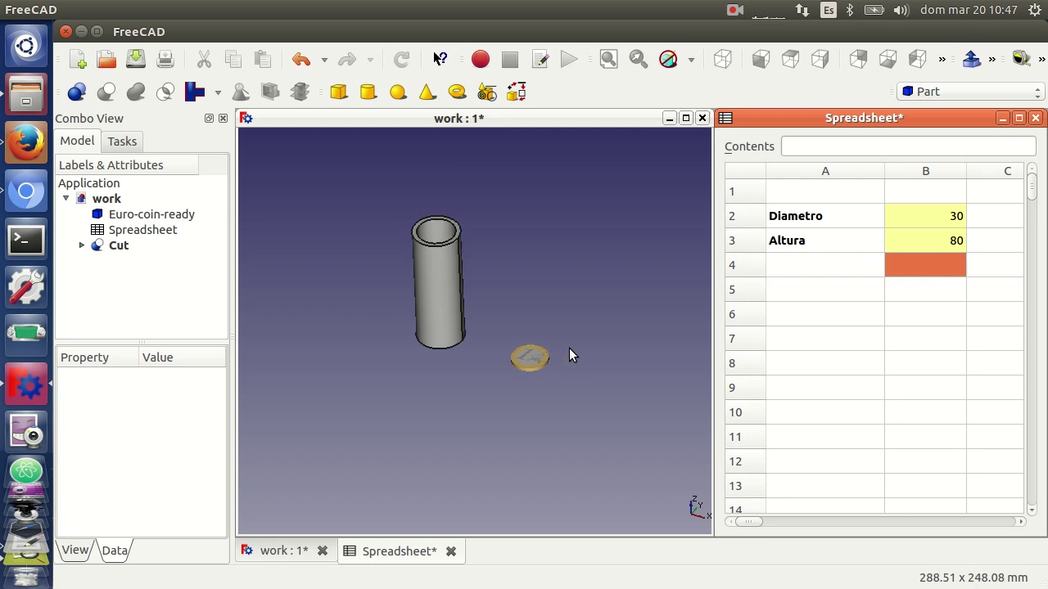
# - Orbit, zoom and pan so the 30 × 80 mm tube stands upright beside the coin
pyautogui.moveTo(469, 359)
pyautogui.mouseDown(button='middle')
pyautogui.moveTo(520, 414)
pyautogui.moveTo(456, 351)
pyautogui.moveTo(510, 393)
pyautogui.mouseUp(button='middle')
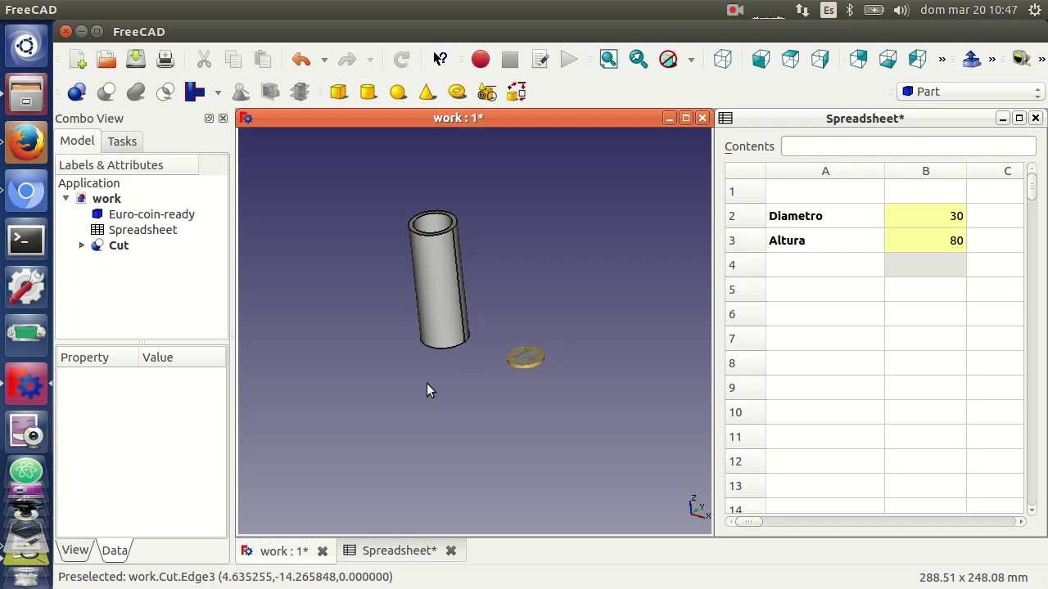
pyautogui.moveTo(426, 383); pyautogui.dragTo(353, 327, button='middle')
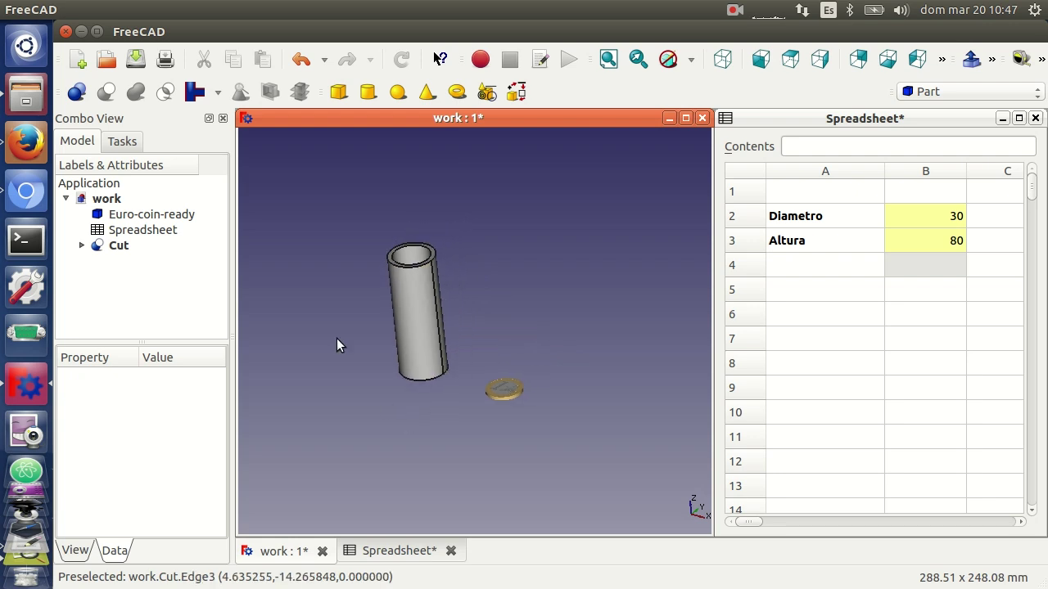
pyautogui.scroll(1, 344, 324)
pyautogui.scroll(1, 320, 373)
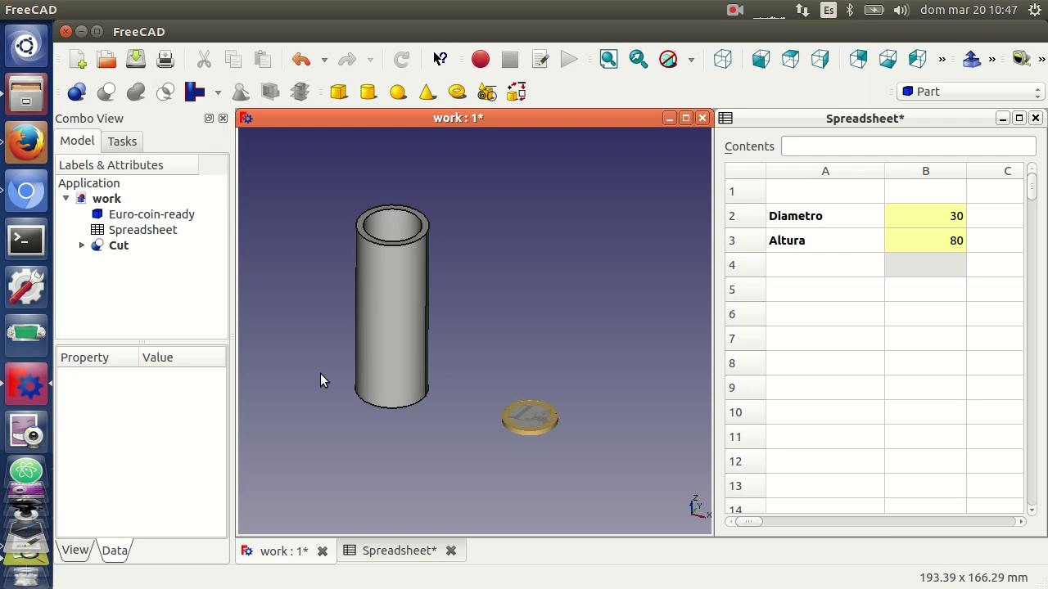
pyautogui.moveTo(305, 412); pyautogui.dragTo(348, 401, button='middle')
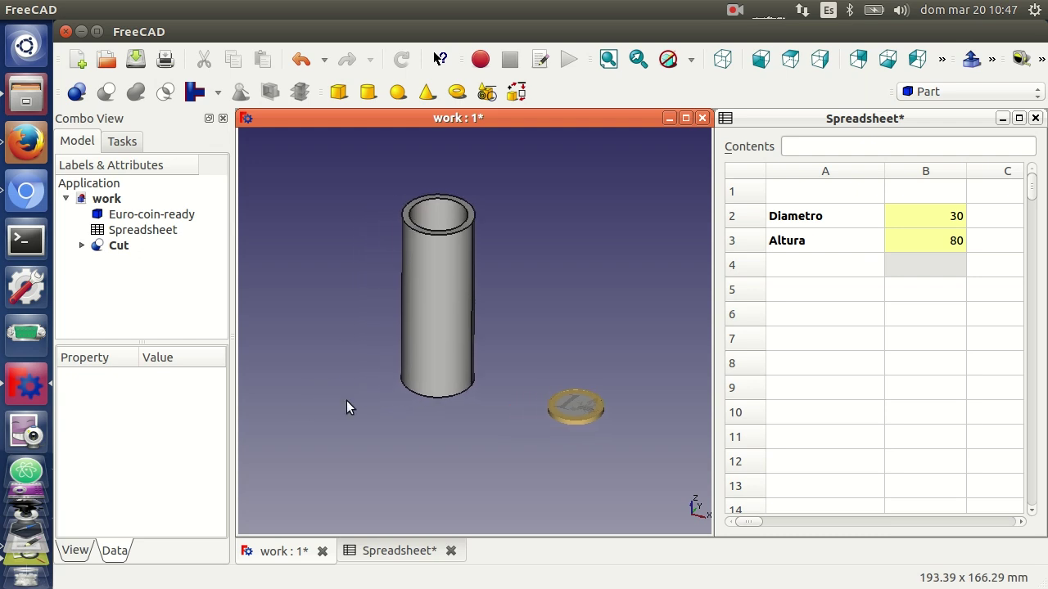